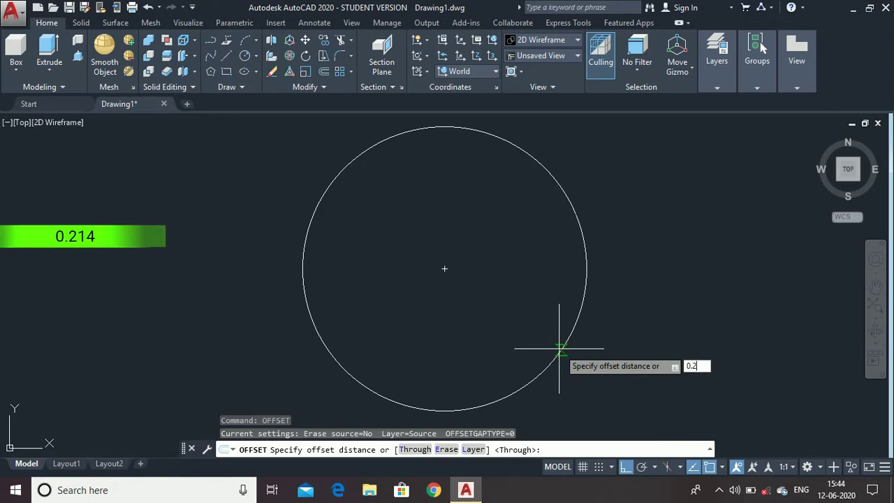
- Offset the circle outward by 0.214
{"action": "type", "text": "0.214"}
{"action": "key", "text": "Return"}
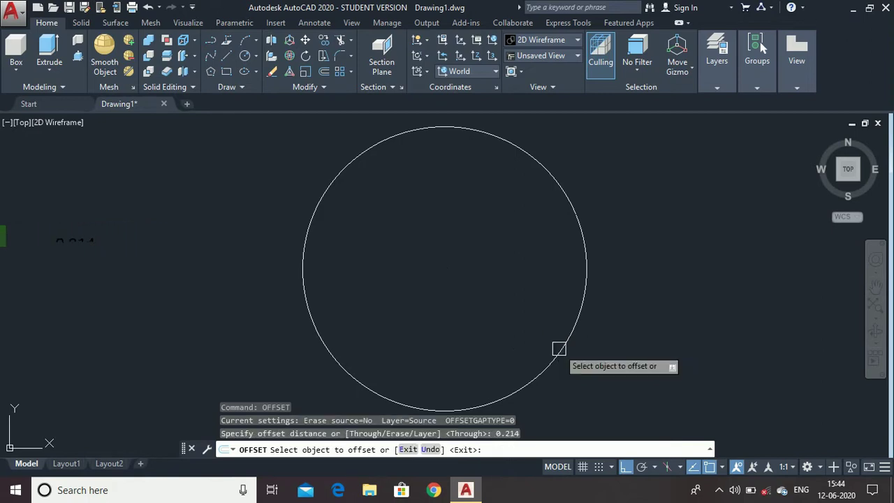
{"action": "left_click", "coordinate": [558, 351]}
{"action": "left_click", "coordinate": [705, 400]}
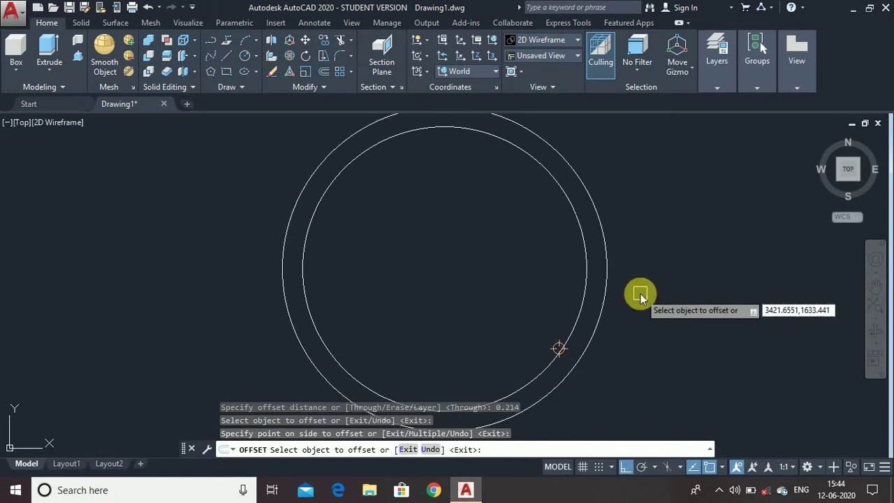
{"action": "left_click", "coordinate": [641, 292]}
{"action": "key", "text": "Escape"}
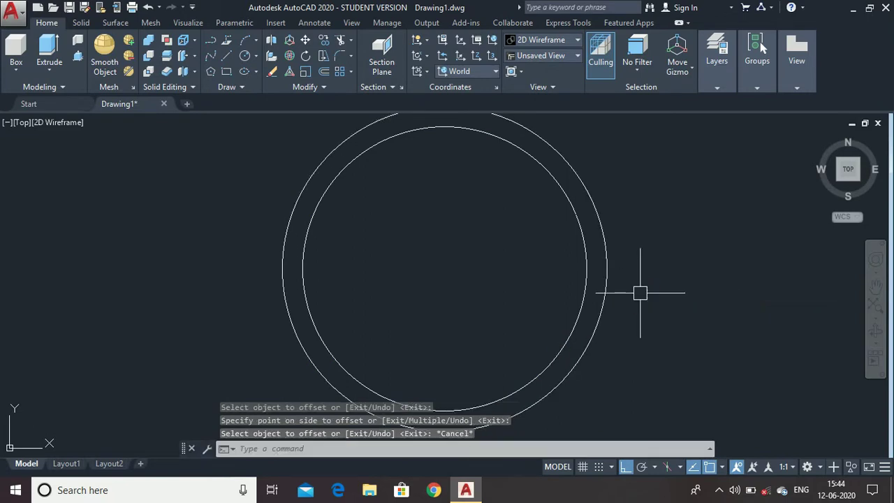
- Offset the original innermost circle outward by 0.381 to add a third concentric circle
{"action": "key", "text": "Return"}
{"action": "type", "text": "0.381"}
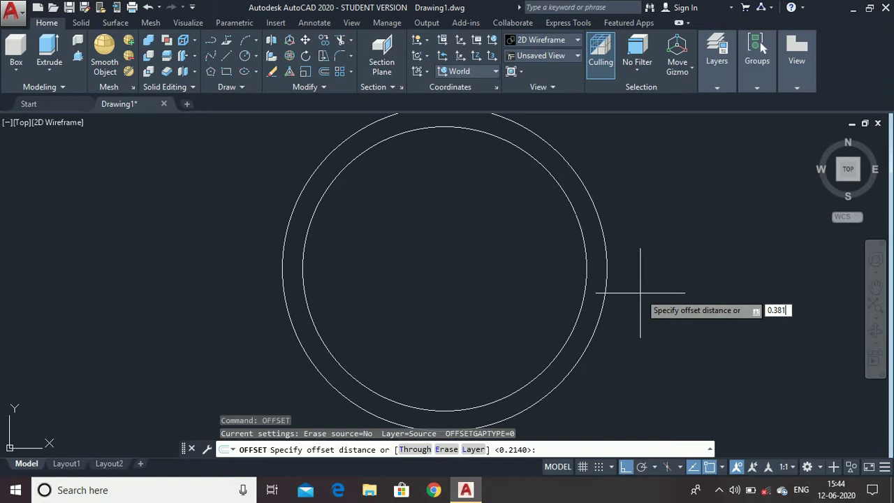
{"action": "key", "text": "Return"}
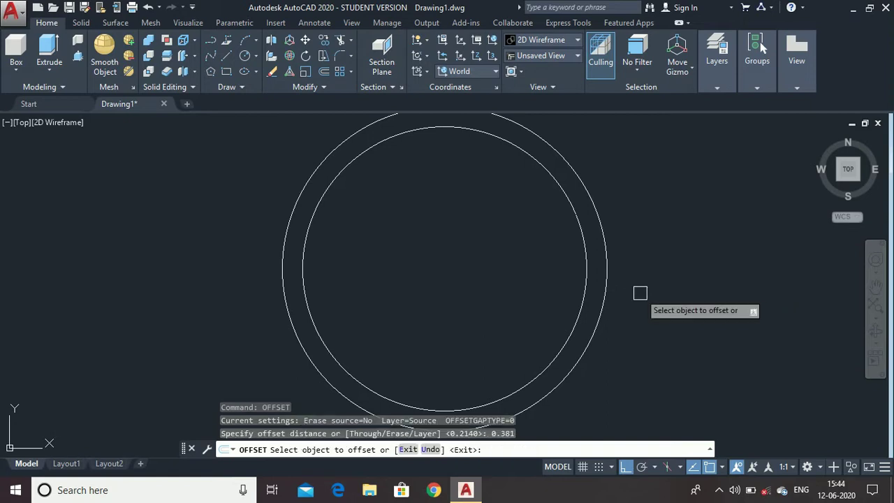
{"action": "left_click", "coordinate": [587, 284]}
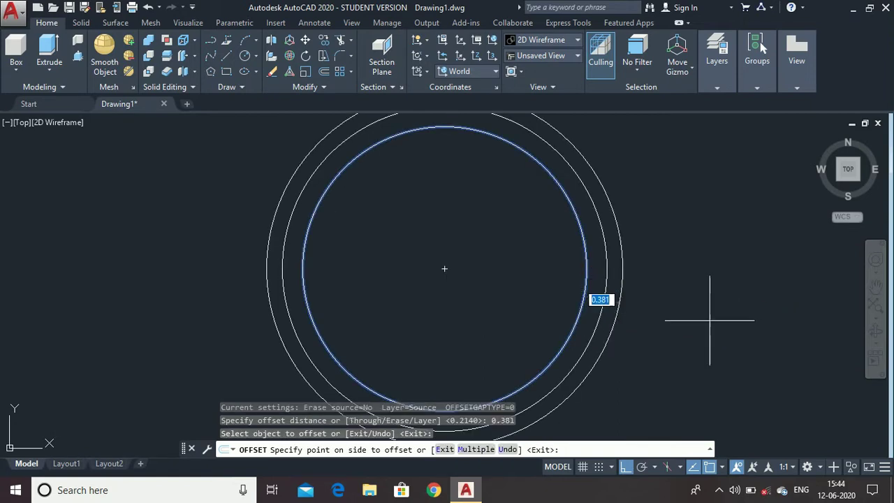
{"action": "left_click", "coordinate": [754, 342]}
{"action": "key", "text": "Escape"}
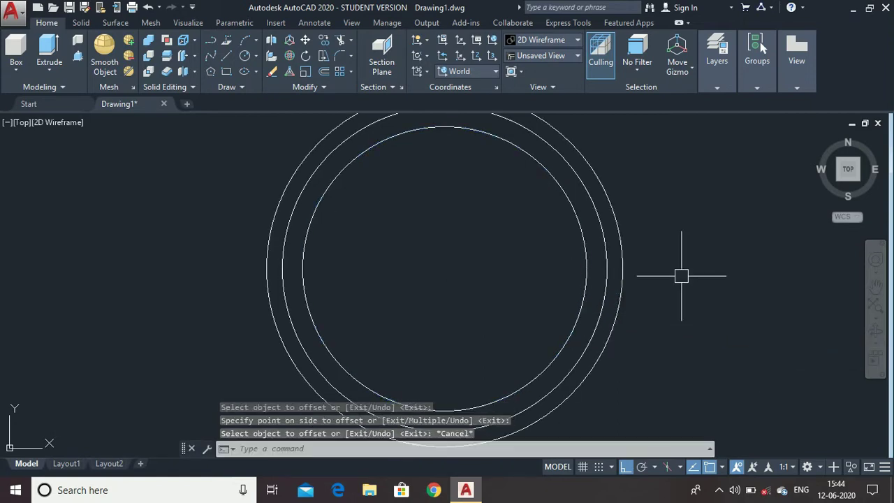
- Draw a horizontal construction line through the common centre of the circles
{"action": "type", "text": "xline"}
{"action": "key", "text": "Return"}
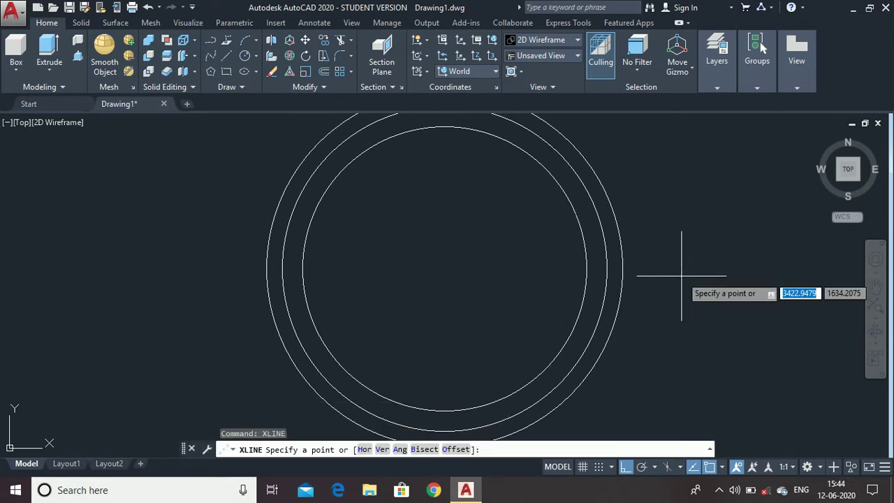
{"action": "left_click", "coordinate": [446, 267]}
{"action": "left_click", "coordinate": [691, 273]}
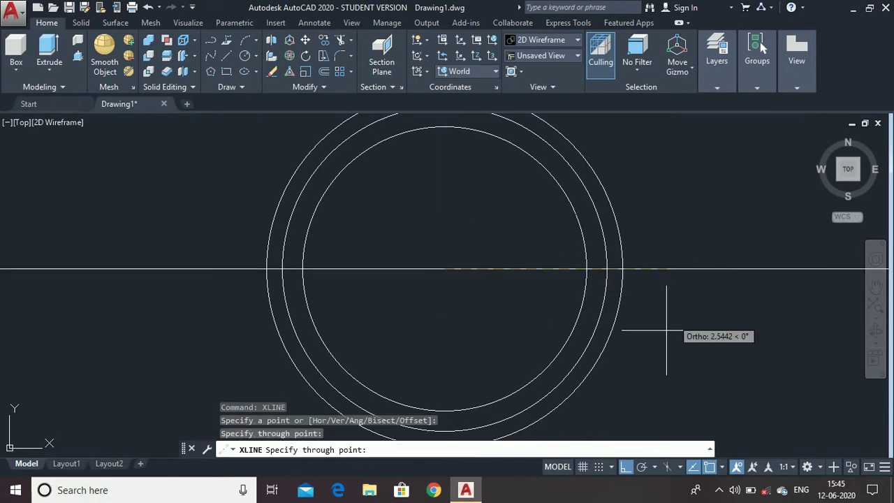
{"action": "key", "text": "Escape"}
- Offset the horizontal construction line by 0.047 both above and below
{"action": "scroll", "coordinate": [655, 261], "scroll_direction": "up", "scroll_amount": 5}
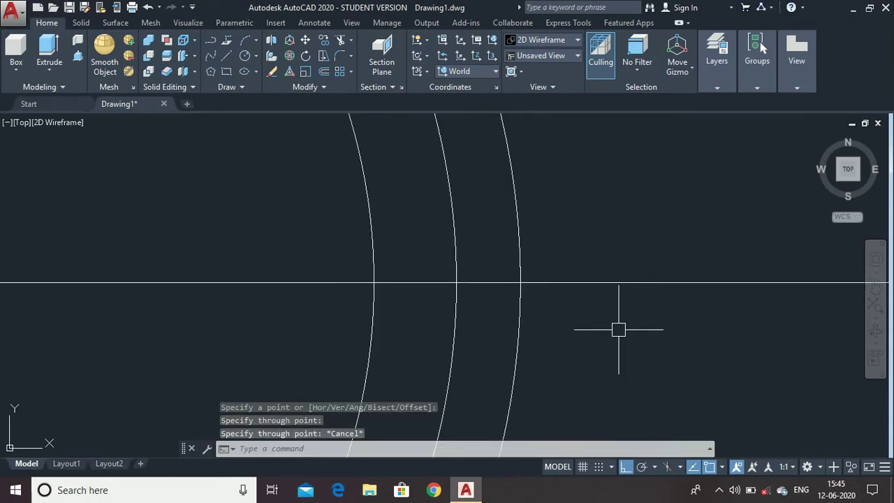
{"action": "type", "text": "OFFSET"}
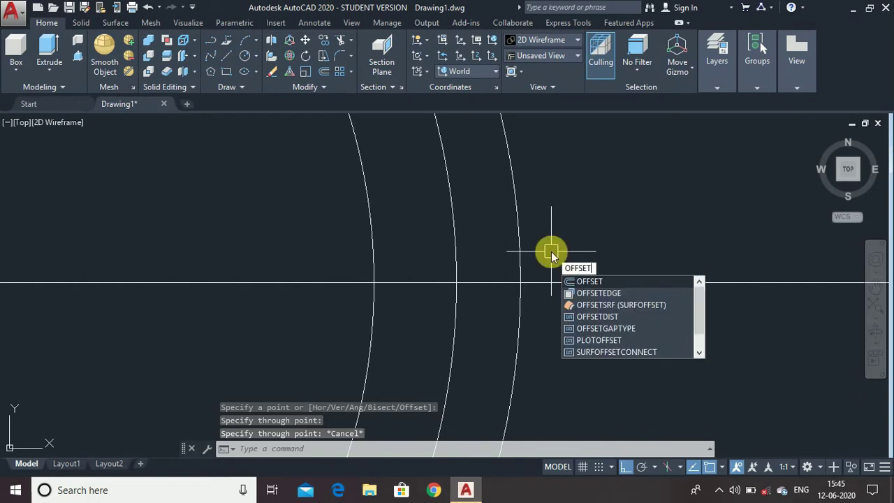
{"action": "key", "text": "Return"}
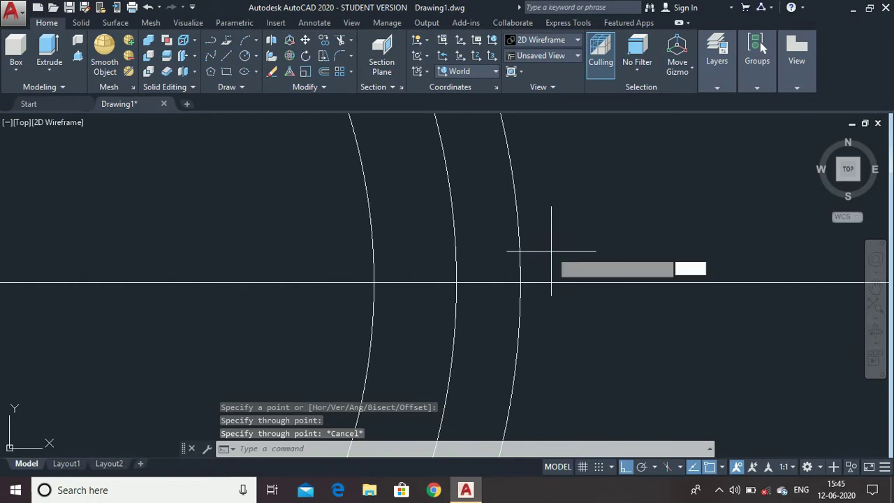
{"action": "key", "text": "BackSpace"}
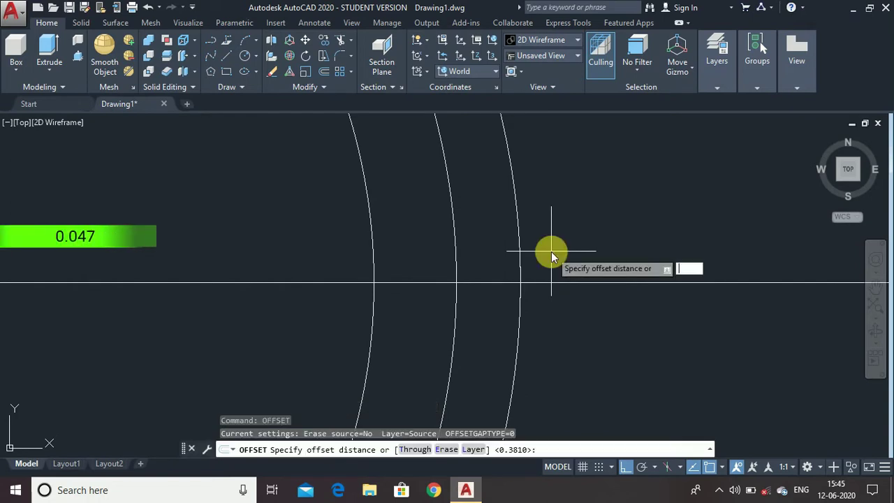
{"action": "type", "text": "0.0"}
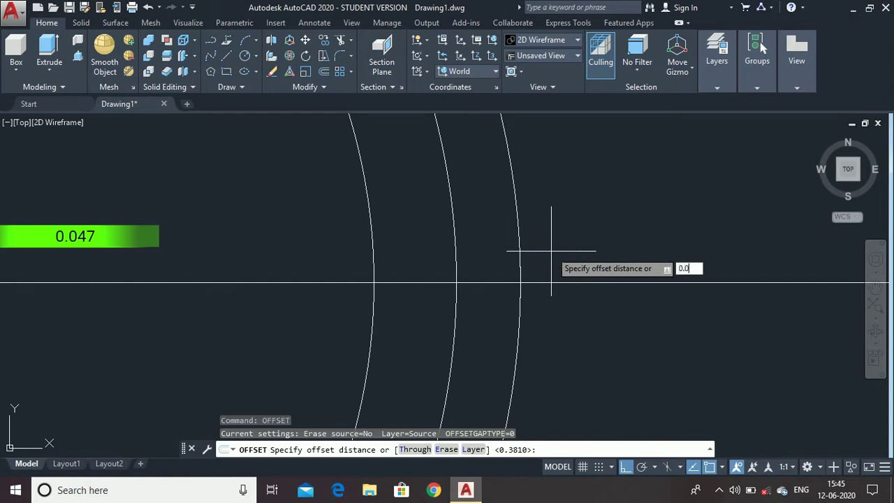
{"action": "type", "text": "47"}
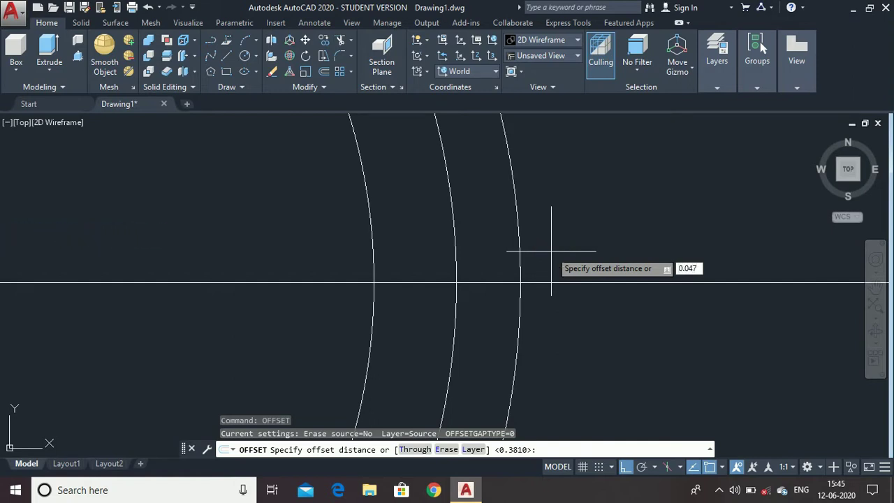
{"action": "key", "text": "Return"}
{"action": "left_click", "coordinate": [545, 282]}
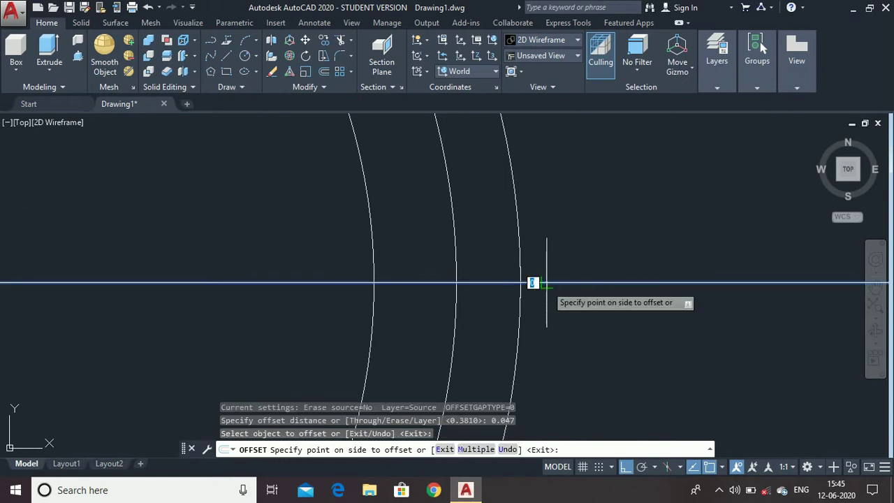
{"action": "left_click", "coordinate": [546, 189]}
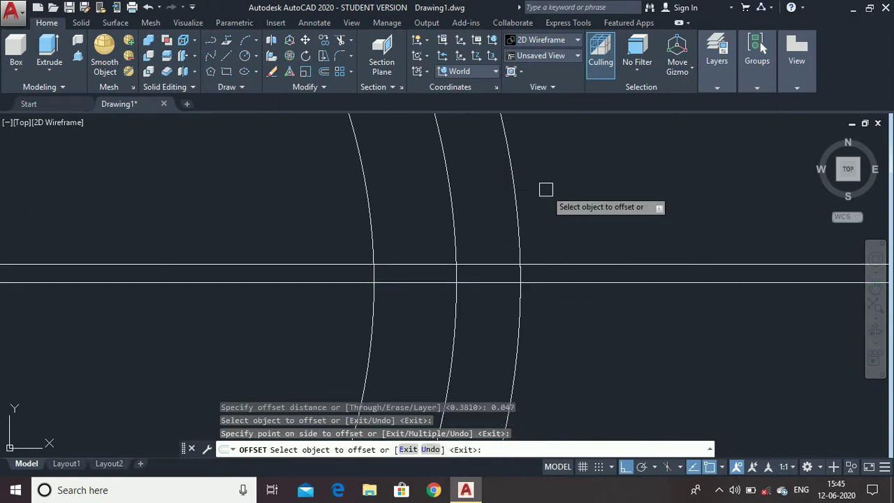
{"action": "left_click", "coordinate": [549, 282]}
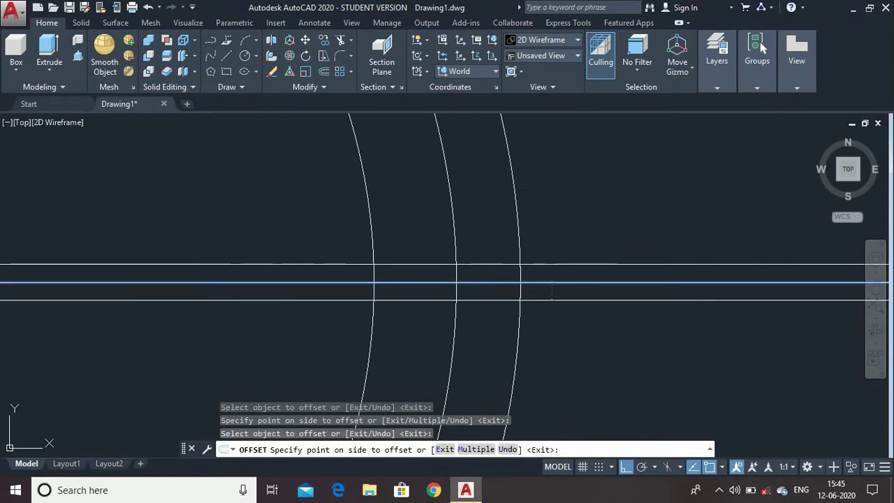
{"action": "left_click", "coordinate": [552, 350]}
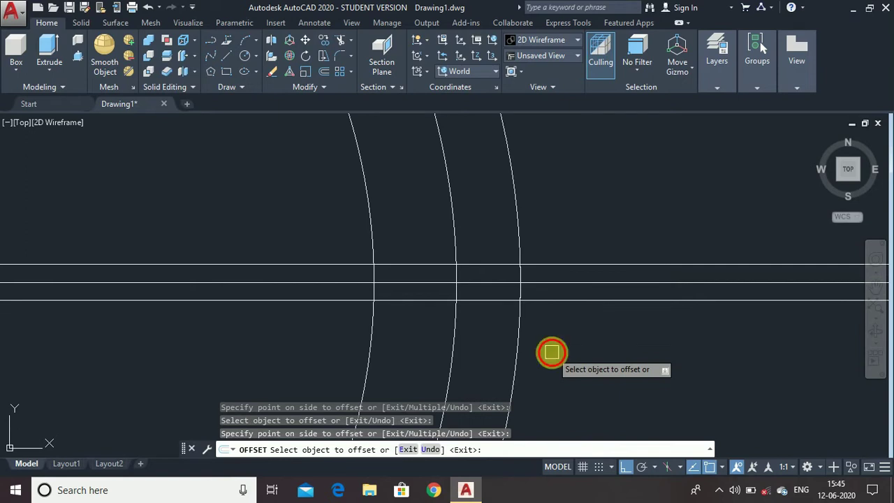
{"action": "left_click", "coordinate": [552, 351]}
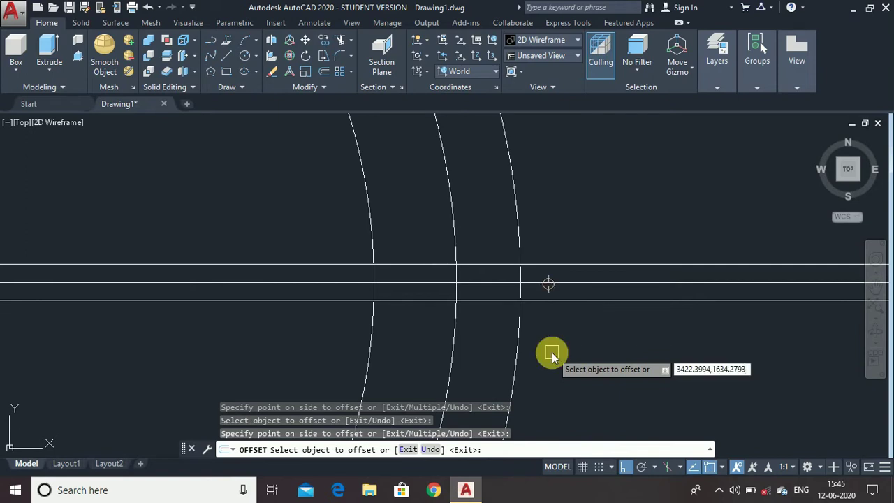
{"action": "key", "text": "Return"}
- Offset the central horizontal construction line by 0.1309 both above and below
{"action": "key", "text": "Return"}
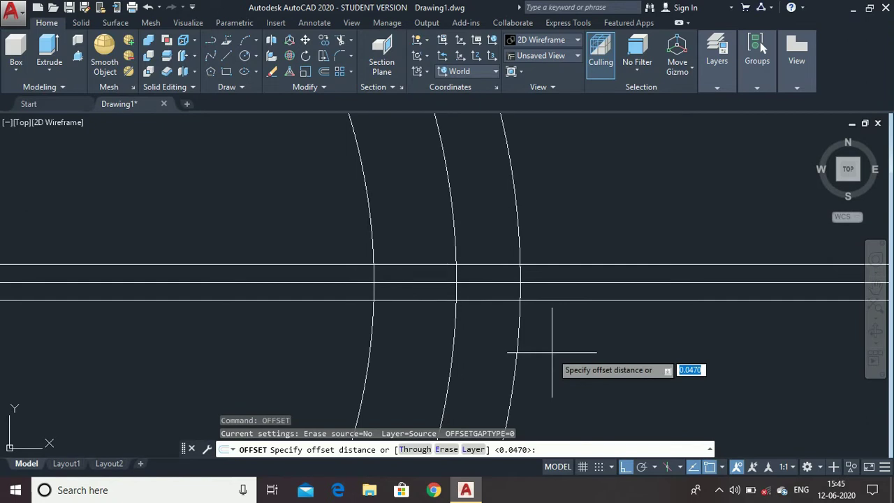
{"action": "type", "text": "0.1"}
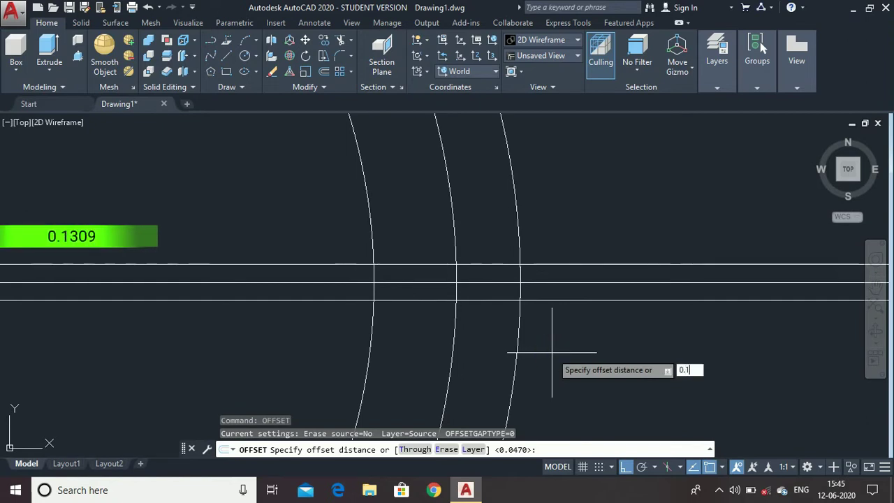
{"action": "type", "text": "309"}
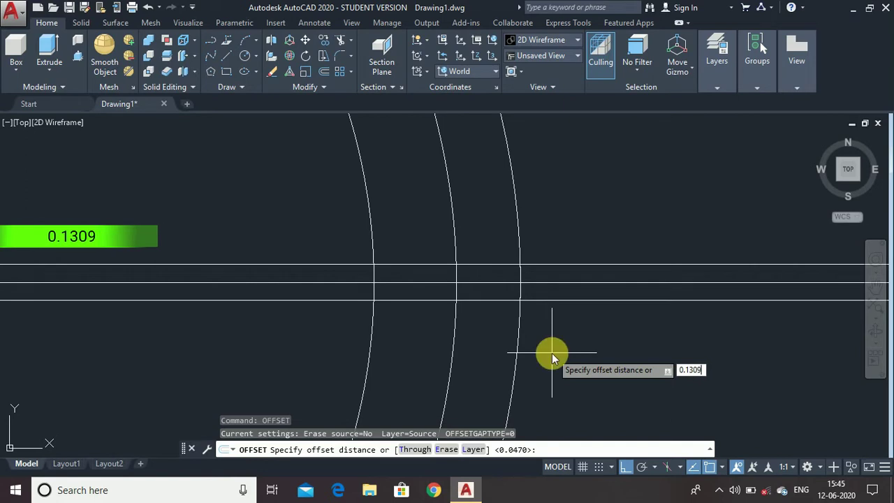
{"action": "key", "text": "Return"}
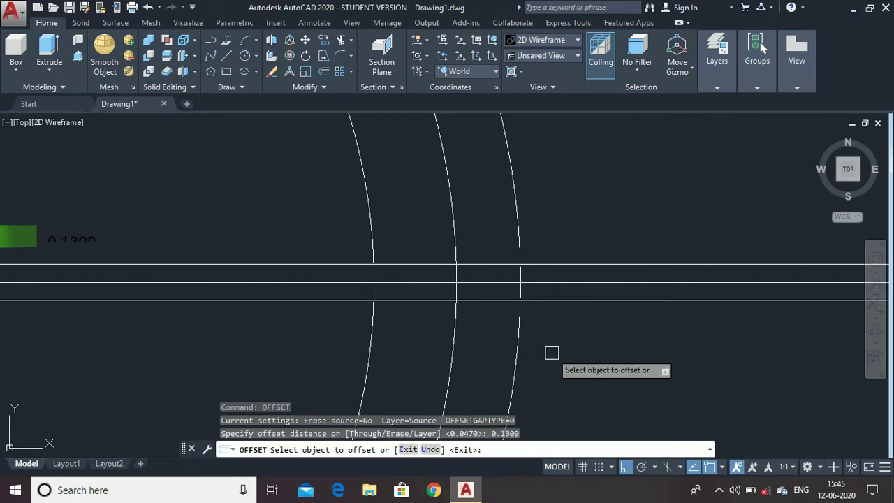
{"action": "left_click", "coordinate": [470, 280]}
{"action": "left_click", "coordinate": [479, 152]}
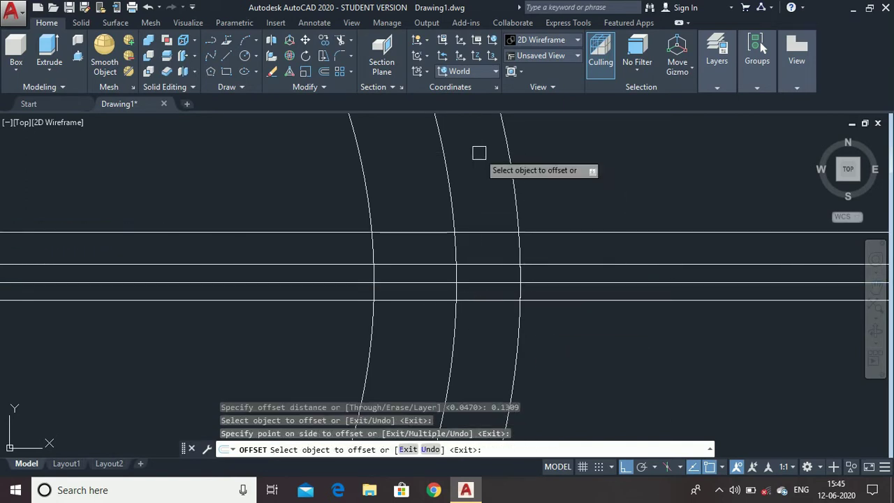
{"action": "left_click", "coordinate": [475, 281]}
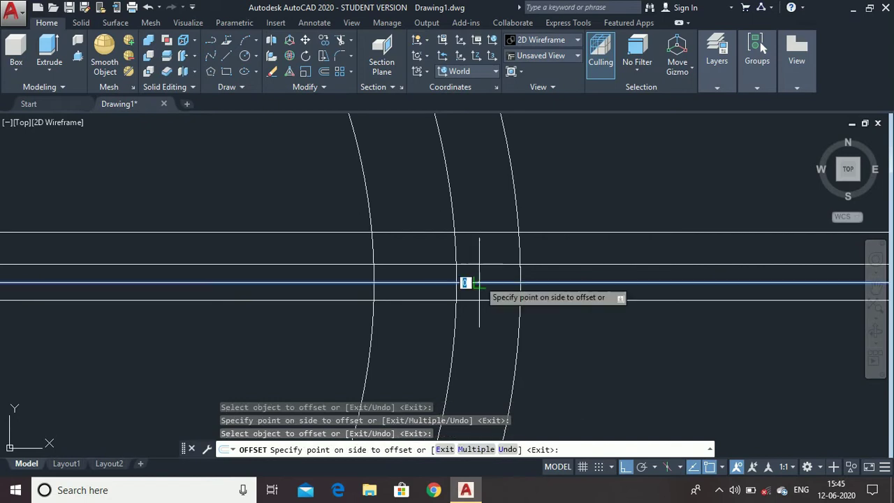
{"action": "left_click", "coordinate": [479, 387]}
{"action": "scroll", "coordinate": [524, 268], "scroll_direction": "up", "scroll_amount": 3}
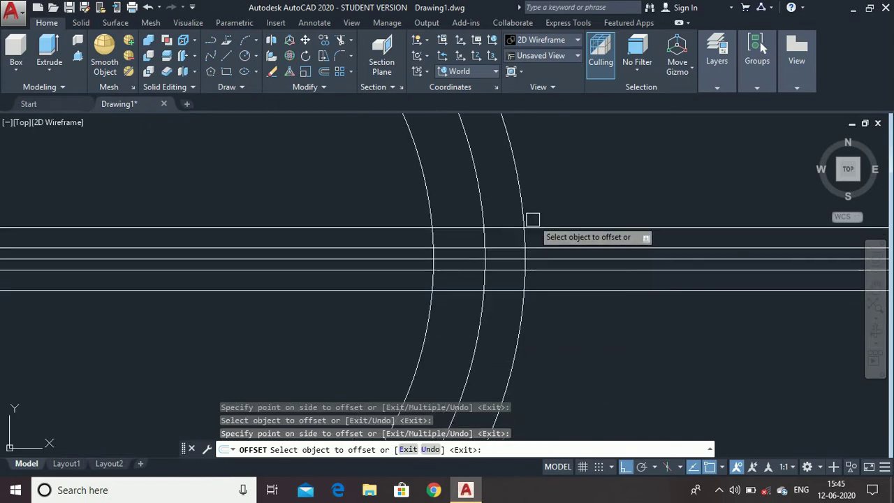
{"action": "key", "text": "Escape"}
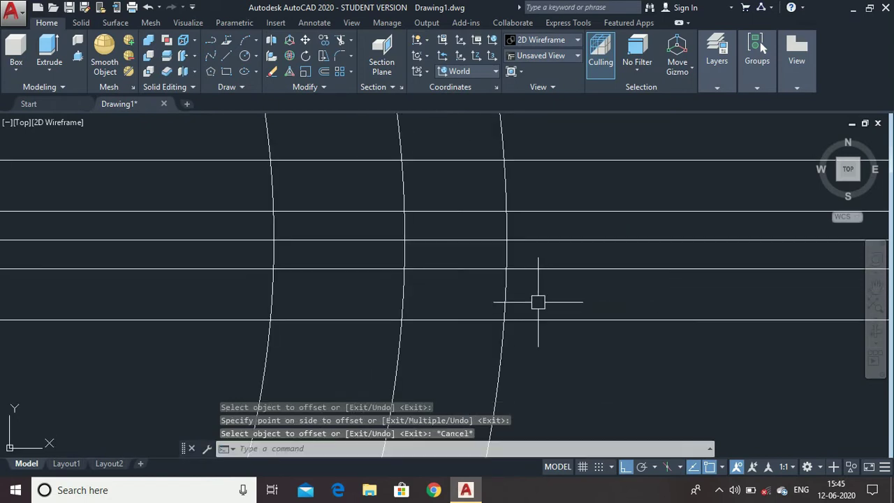
- Draw a three-point arc from the outer circle at the lower 0.047 line through the middle circle to the inner circle, both at the lower 0.1309 line
{"action": "type", "text": "arc"}
{"action": "key", "text": "Return"}
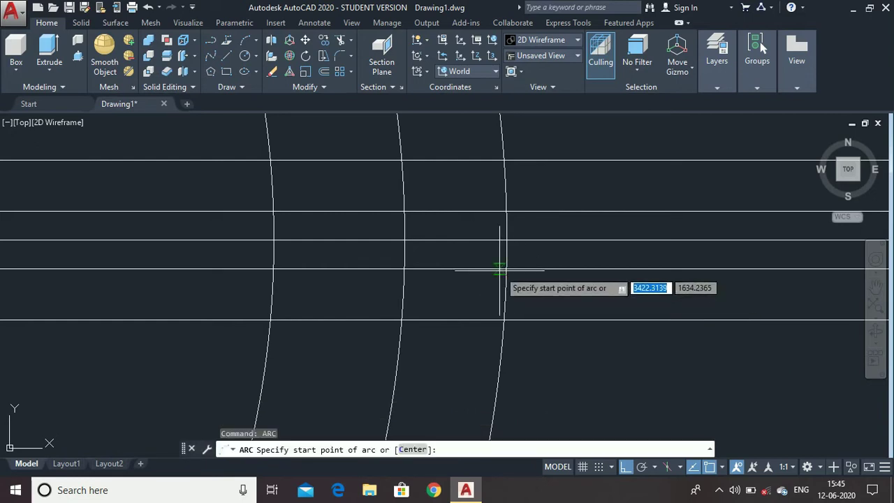
{"action": "left_click", "coordinate": [507, 268]}
{"action": "left_click", "coordinate": [403, 319]}
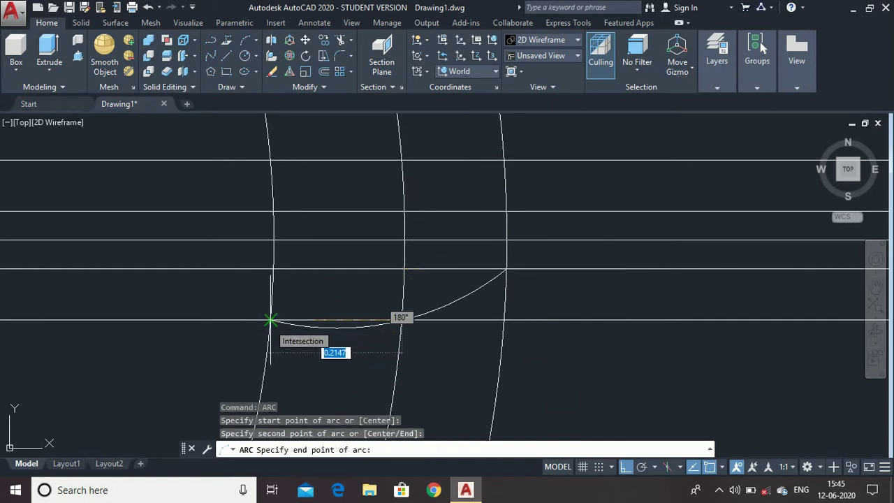
{"action": "left_click", "coordinate": [271, 320]}
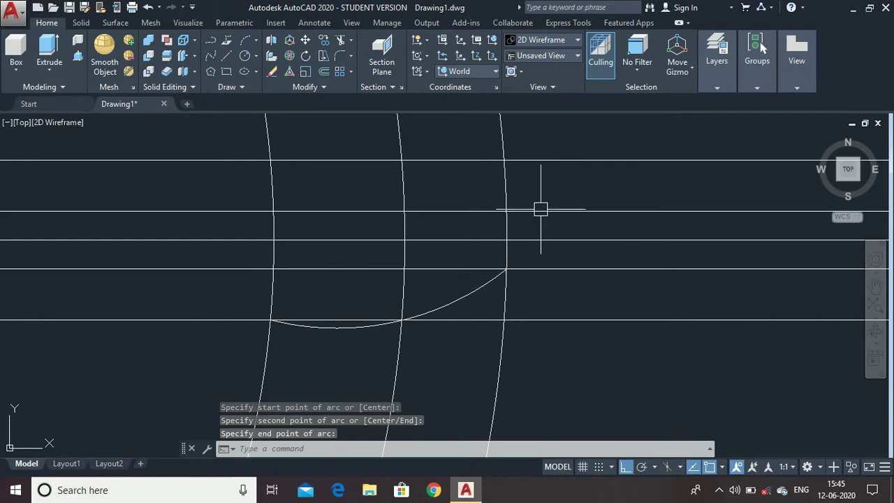
- Draw a three-point arc from the outer circle at the upper 0.047 line through the middle circle to the inner circle, both at the upper 0.1309 line
{"action": "scroll", "coordinate": [525, 193], "scroll_direction": "up", "scroll_amount": 2}
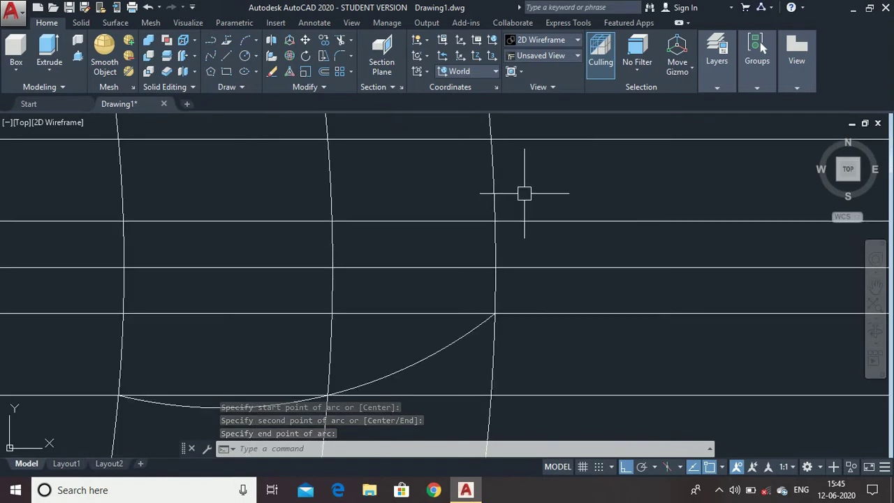
{"action": "key", "text": "Return"}
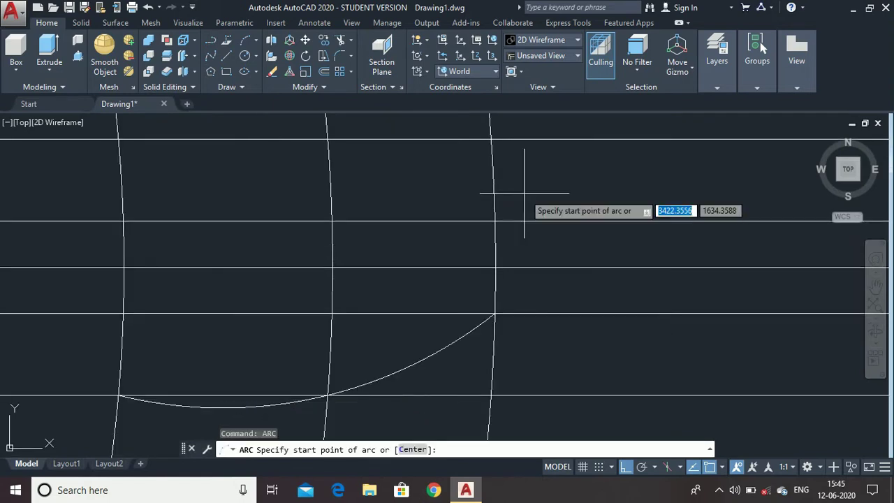
{"action": "left_click", "coordinate": [495, 220]}
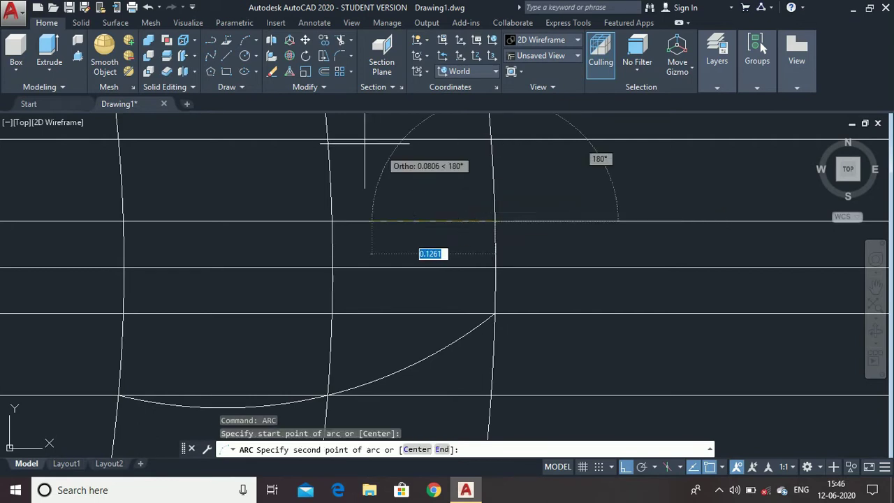
{"action": "left_click", "coordinate": [328, 140]}
{"action": "scroll", "coordinate": [328, 138], "scroll_direction": "down", "scroll_amount": 2}
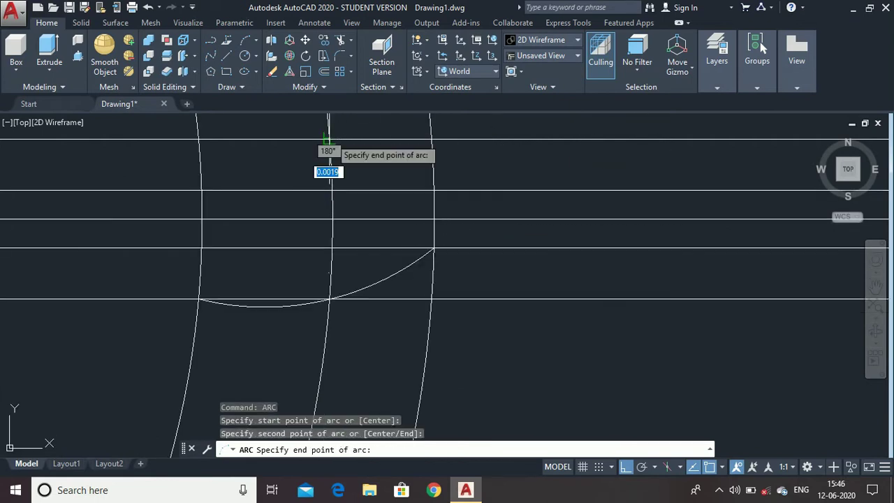
{"action": "left_click", "coordinate": [199, 137]}
- Erase all five horizontal construction lines
{"action": "scroll", "coordinate": [482, 201], "scroll_direction": "down", "scroll_amount": 4}
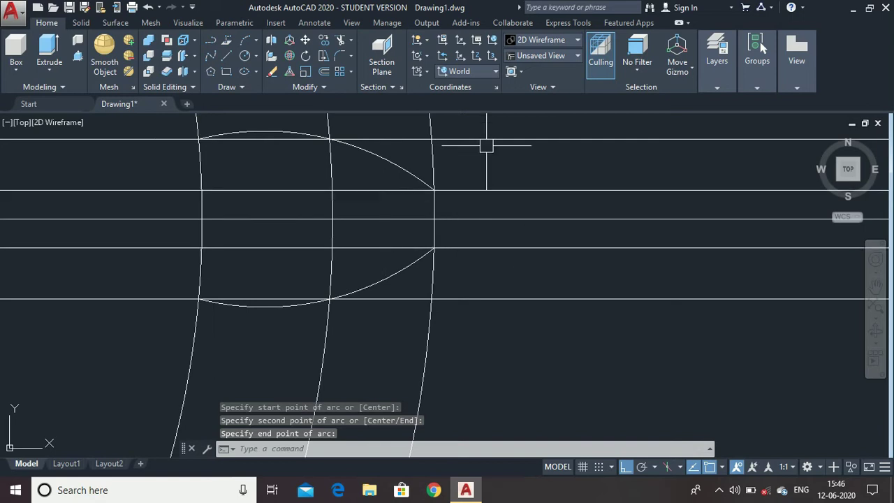
{"action": "left_click", "coordinate": [643, 282]}
{"action": "left_click", "coordinate": [610, 124]}
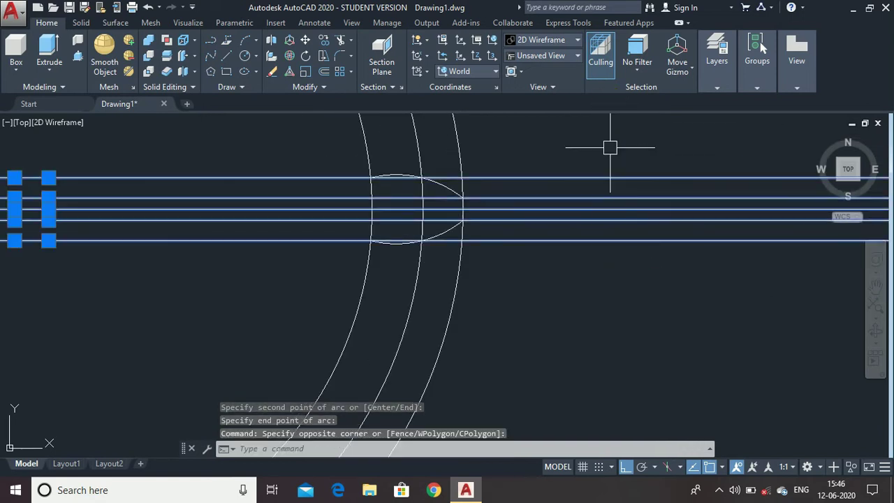
{"action": "key", "text": "Delete"}
- Trim the outer circle so only the tooth tip between the two flank arcs remains, and erase the middle circle
{"action": "scroll", "coordinate": [477, 171], "scroll_direction": "up", "scroll_amount": 4}
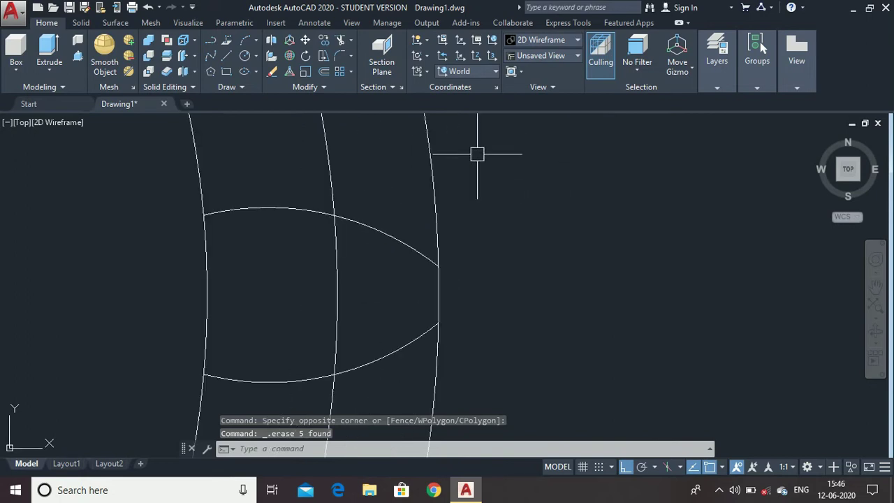
{"action": "type", "text": "tr"}
{"action": "key", "text": "Return"}
{"action": "left_click", "coordinate": [433, 167]}
{"action": "key", "text": "Escape"}
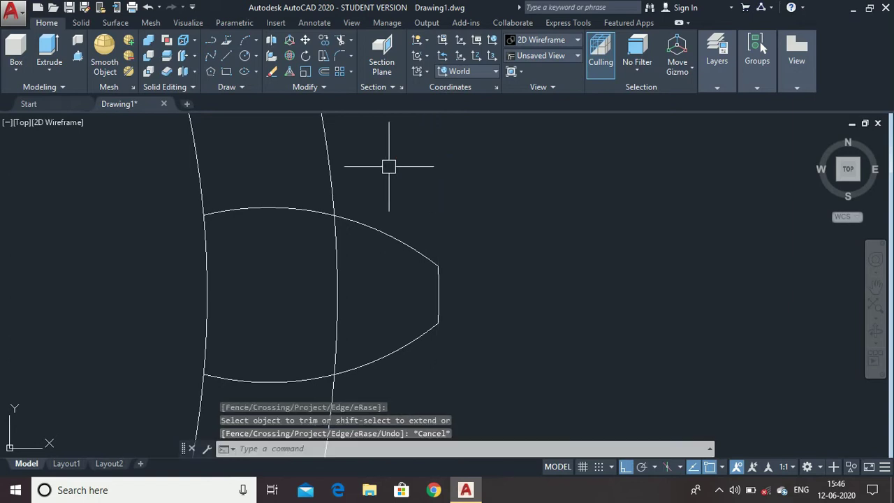
{"action": "left_click", "coordinate": [333, 161]}
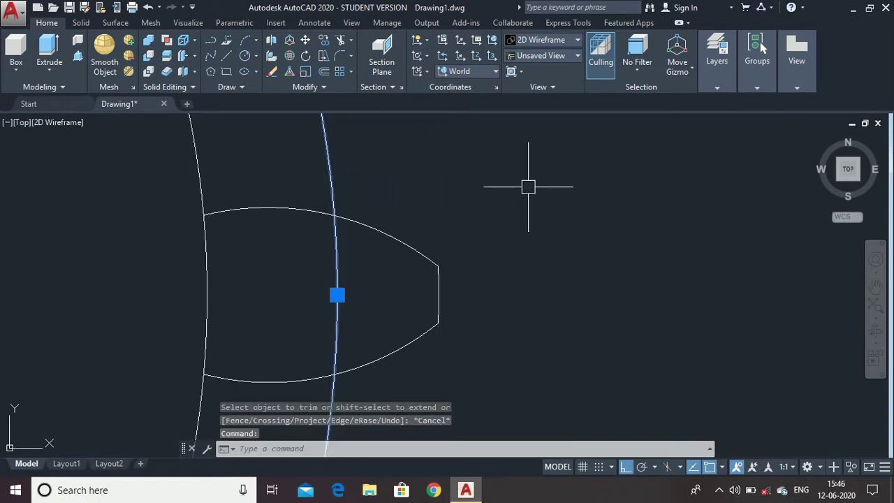
{"action": "key", "text": "Delete"}
- Trim away the part of the inner circle between the two flank arcs at the tooth's base
{"action": "scroll", "coordinate": [526, 186], "scroll_direction": "down", "scroll_amount": 3}
{"action": "scroll", "coordinate": [326, 265], "scroll_direction": "up", "scroll_amount": 3}
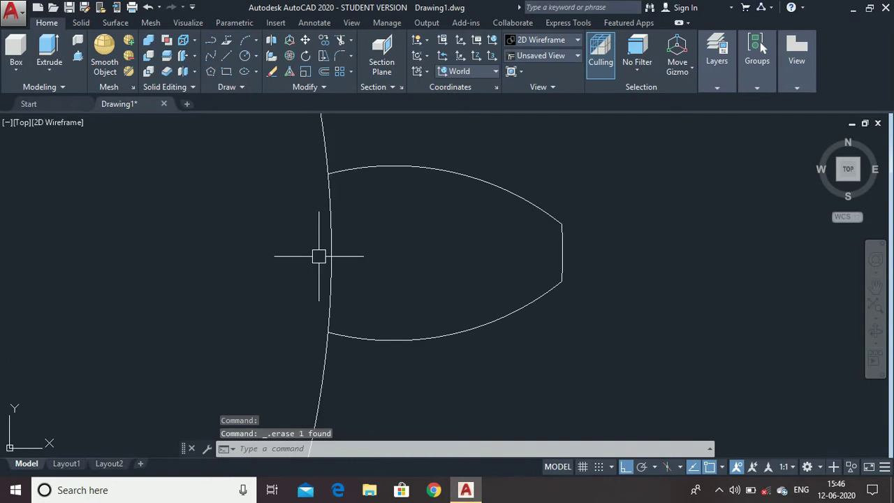
{"action": "type", "text": "tr"}
{"action": "key", "text": "Return"}
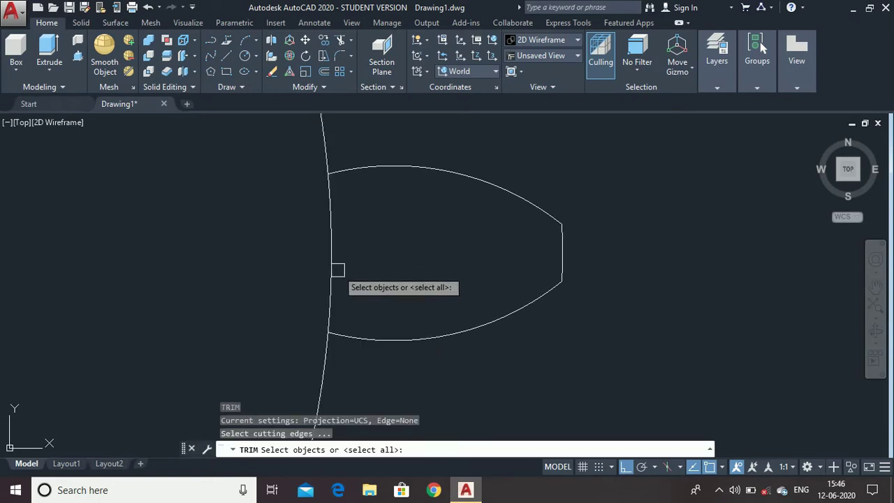
{"action": "key", "text": "Return"}
{"action": "left_click", "coordinate": [326, 259]}
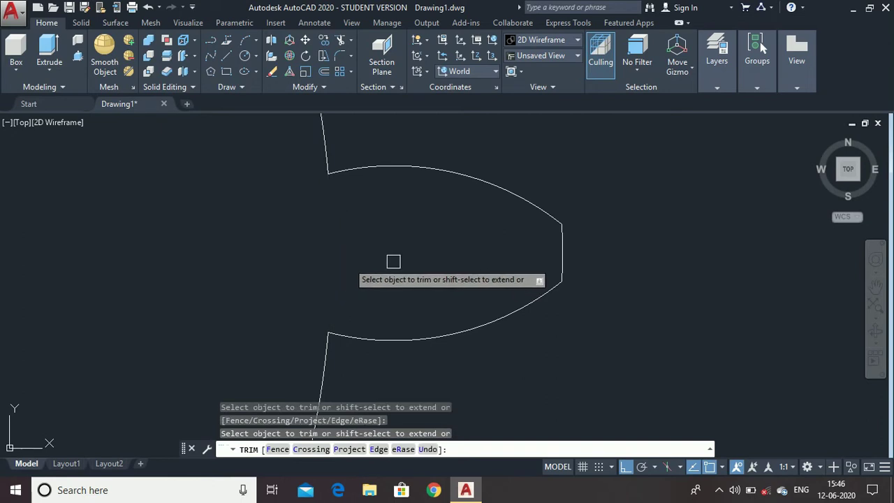
{"action": "scroll", "coordinate": [407, 255], "scroll_direction": "down", "scroll_amount": 2}
{"action": "key", "text": "Escape"}
- Fillet the corner between the upper flank arc and the inner circle with a radius of 0.062
{"action": "scroll", "coordinate": [368, 193], "scroll_direction": "up", "scroll_amount": 5}
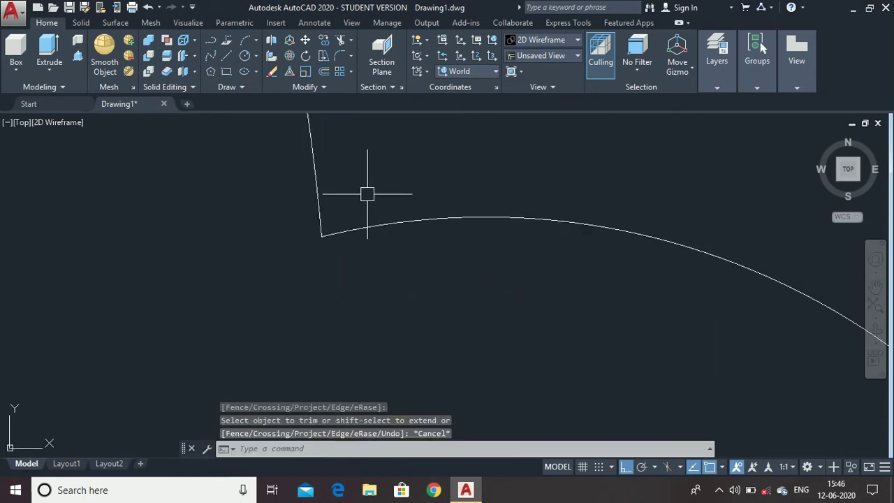
{"action": "type", "text": "fillet"}
{"action": "key", "text": "Return"}
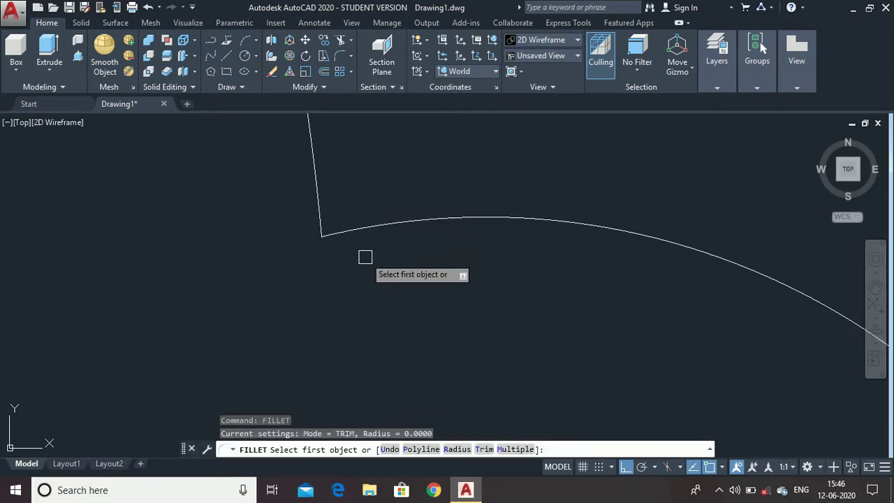
{"action": "type", "text": "r"}
{"action": "key", "text": "Return"}
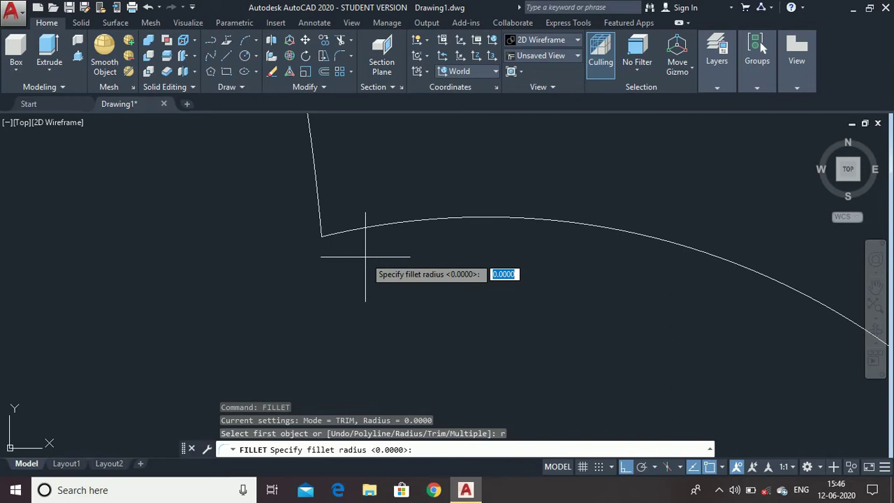
{"action": "type", "text": "0.0"}
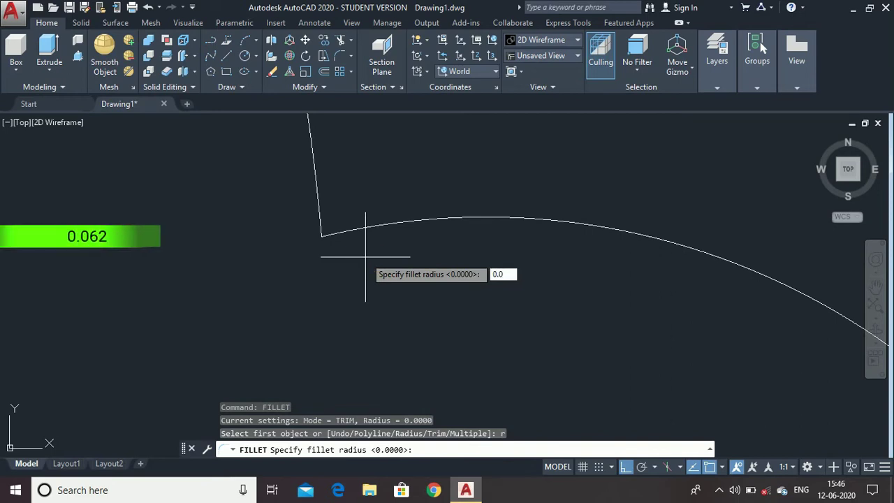
{"action": "type", "text": "62"}
{"action": "key", "text": "Return"}
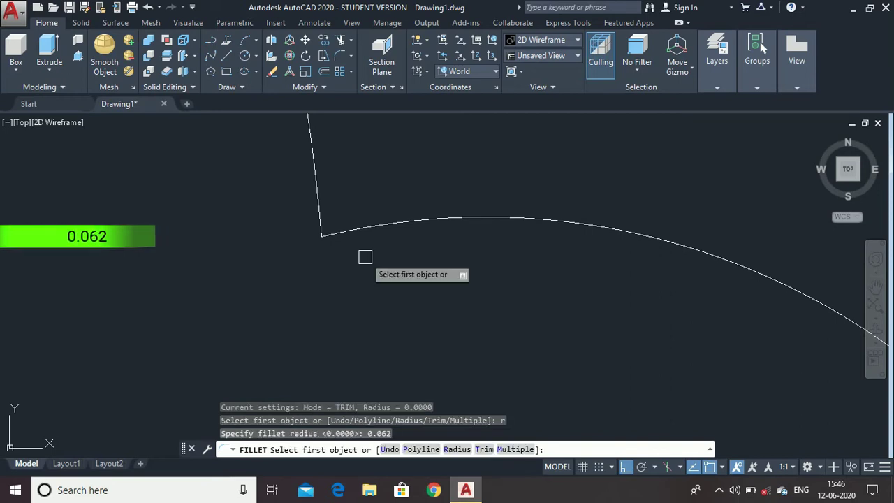
{"action": "left_click", "coordinate": [348, 233]}
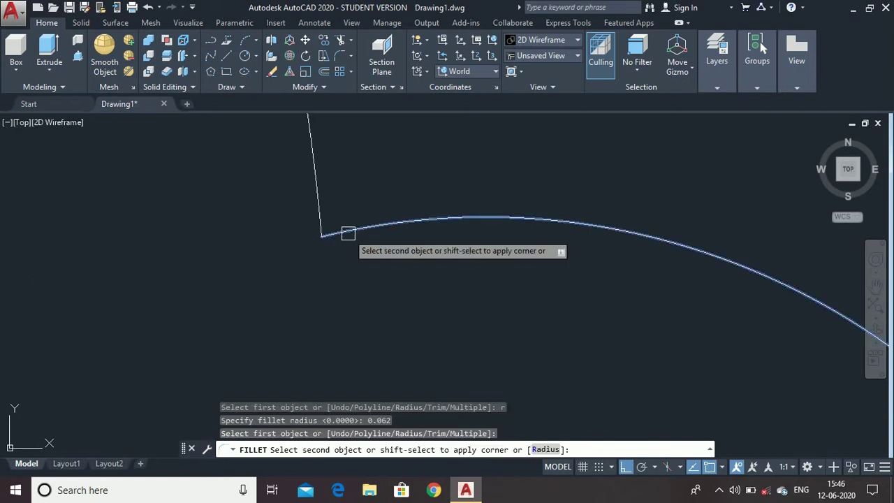
{"action": "left_click", "coordinate": [323, 208]}
- Fillet the corner between the lower flank arc and the inner circle with a radius of 0.062
{"action": "scroll", "coordinate": [359, 169], "scroll_direction": "down", "scroll_amount": 8}
{"action": "scroll", "coordinate": [358, 168], "scroll_direction": "up", "scroll_amount": 2}
{"action": "scroll", "coordinate": [361, 341], "scroll_direction": "up", "scroll_amount": 3}
{"action": "right_click", "coordinate": [360, 339]}
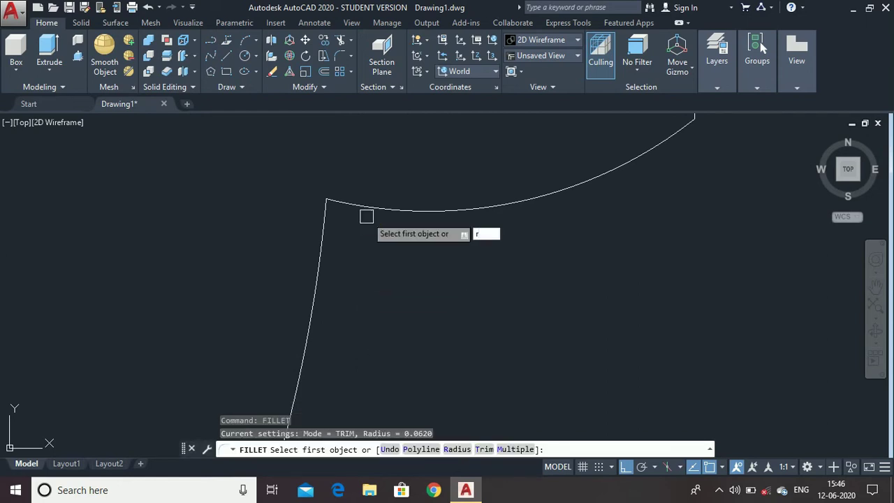
{"action": "type", "text": "r"}
{"action": "key", "text": "Return"}
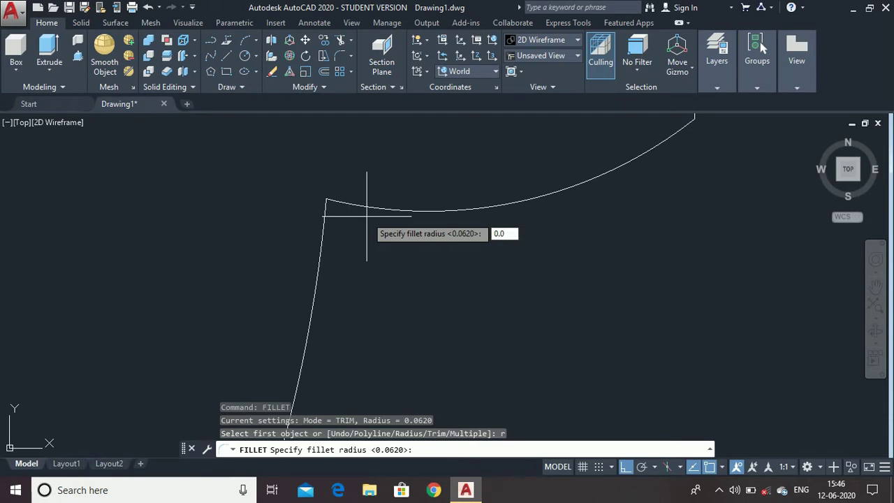
{"action": "key", "text": "Return"}
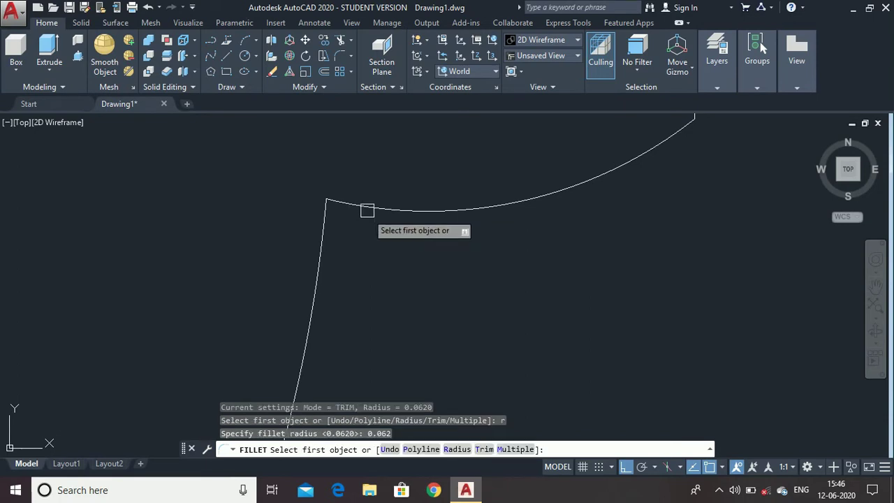
{"action": "left_click", "coordinate": [366, 210]}
{"action": "left_click", "coordinate": [323, 264]}
- Create a polar array of the tooth's two root fillets, two flank arcs and tip arc about the centre of the inner circle
{"action": "scroll", "coordinate": [340, 289], "scroll_direction": "down", "scroll_amount": 2}
{"action": "scroll", "coordinate": [276, 186], "scroll_direction": "up", "scroll_amount": 1}
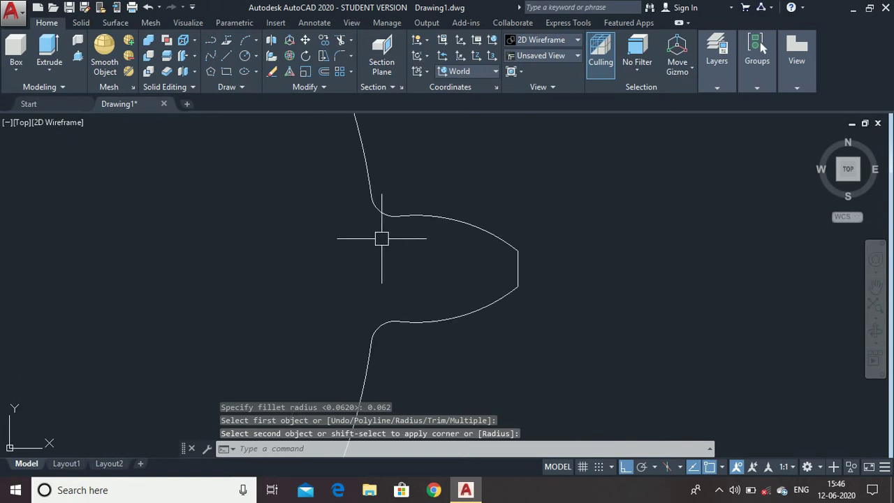
{"action": "type", "text": "arra"}
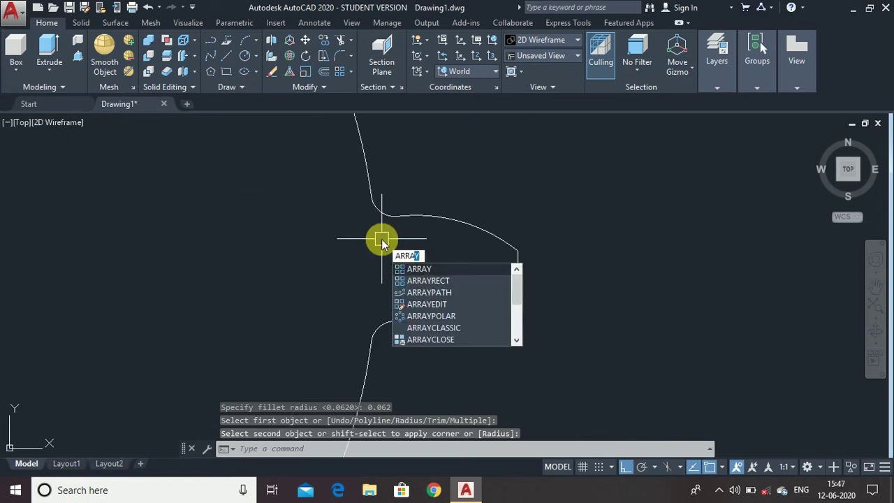
{"action": "key", "text": "Return"}
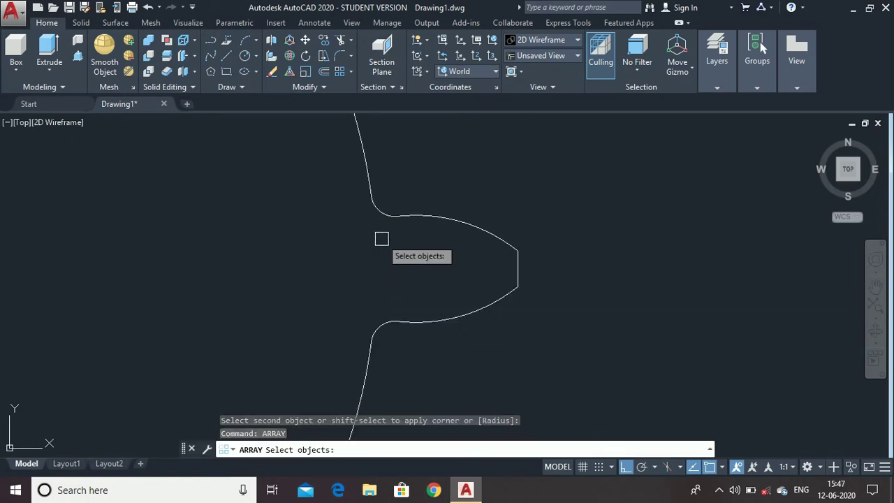
{"action": "scroll", "coordinate": [383, 210], "scroll_direction": "up", "scroll_amount": 1}
{"action": "left_click", "coordinate": [383, 217]}
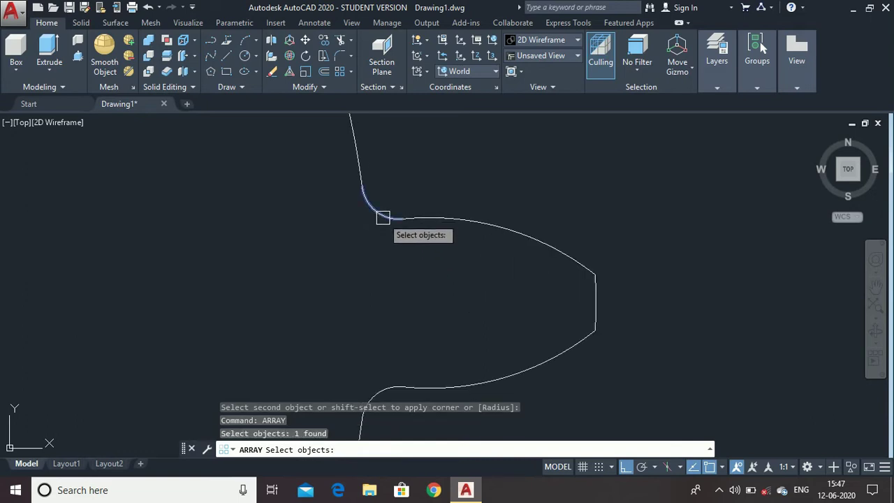
{"action": "left_click", "coordinate": [444, 222]}
{"action": "left_click", "coordinate": [601, 302]}
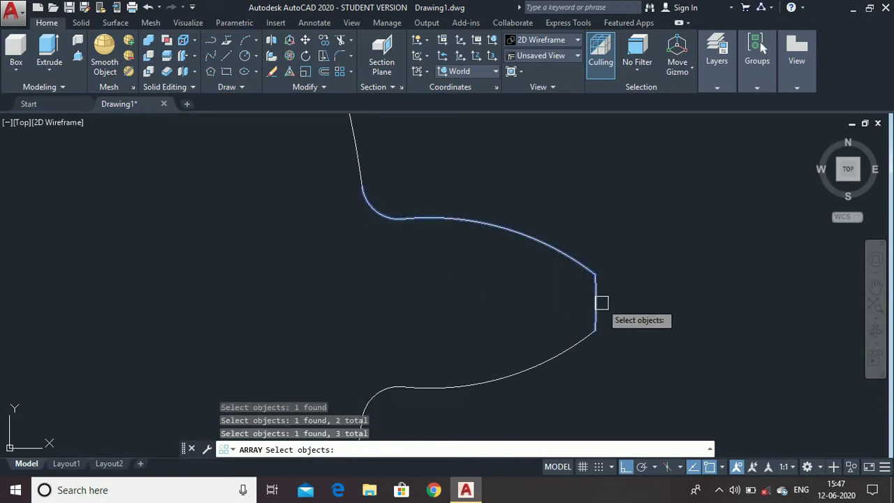
{"action": "left_click", "coordinate": [563, 358]}
{"action": "left_click", "coordinate": [378, 393]}
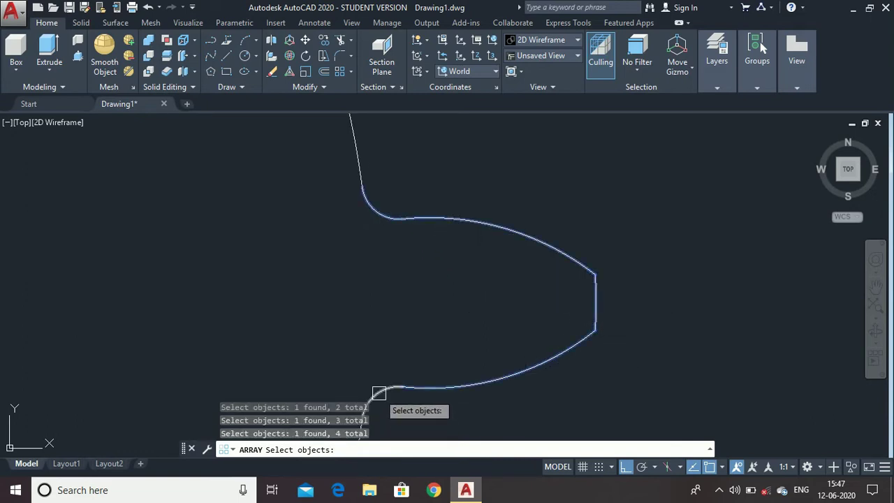
{"action": "right_click", "coordinate": [479, 302]}
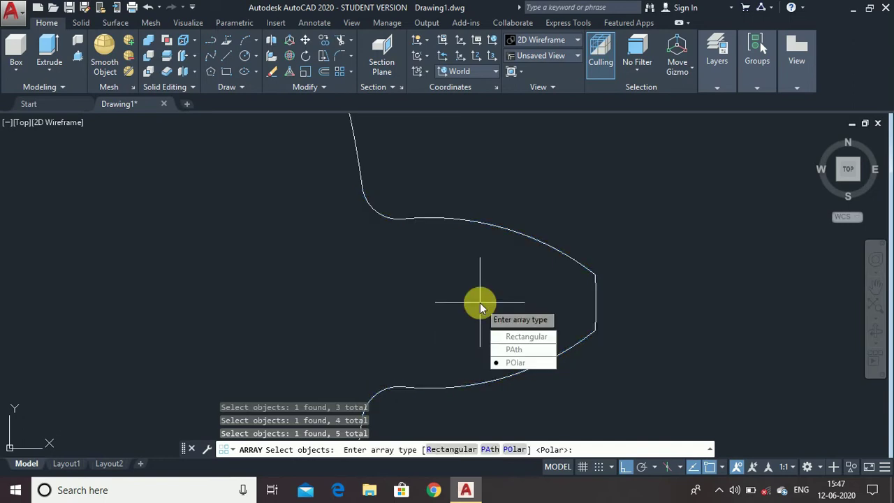
{"action": "left_click", "coordinate": [515, 362]}
{"action": "scroll", "coordinate": [580, 230], "scroll_direction": "down", "scroll_amount": 5}
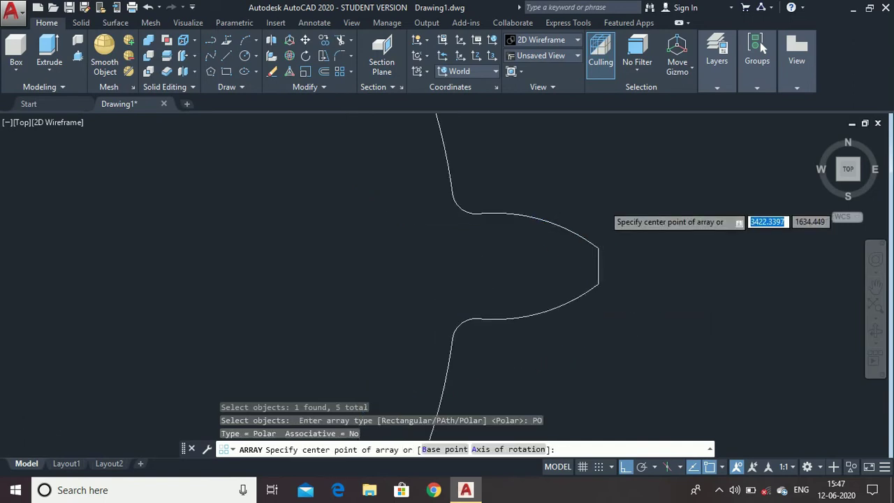
{"action": "left_click", "coordinate": [329, 228]}
{"action": "left_click", "coordinate": [329, 228]}
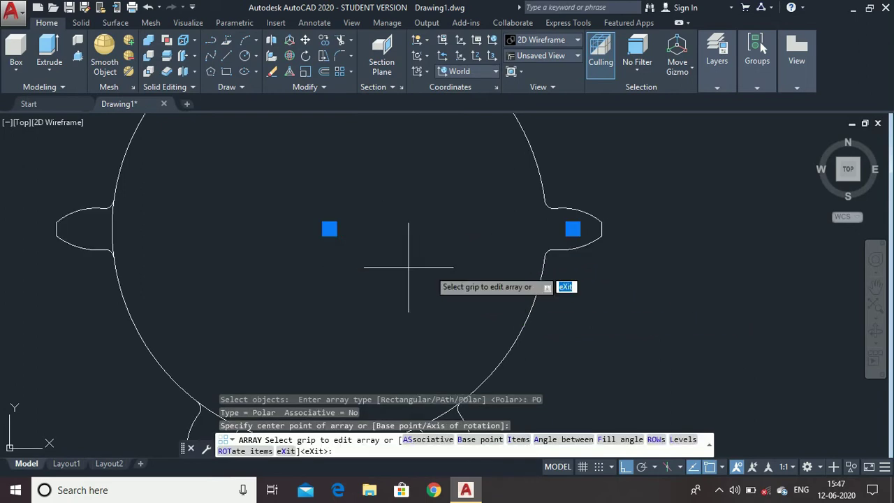
- Set the polar array to 18 items and finish the array
{"action": "scroll", "coordinate": [429, 268], "scroll_direction": "down", "scroll_amount": 2}
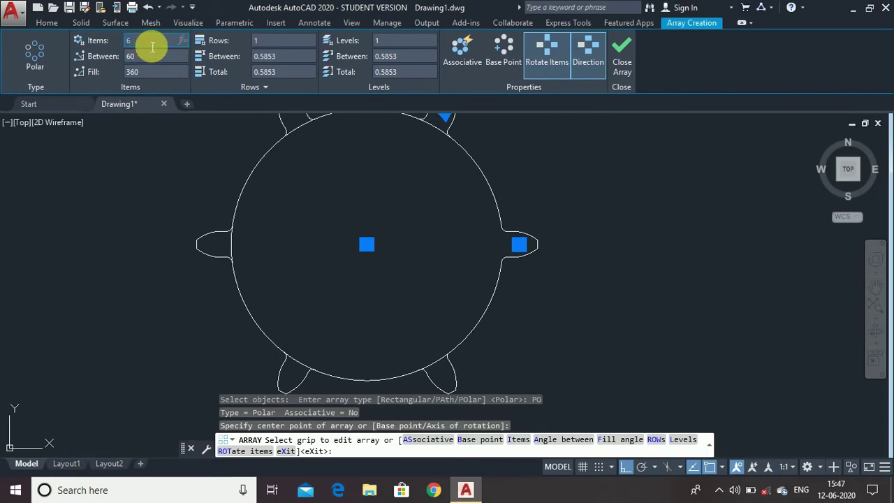
{"action": "type", "text": "18"}
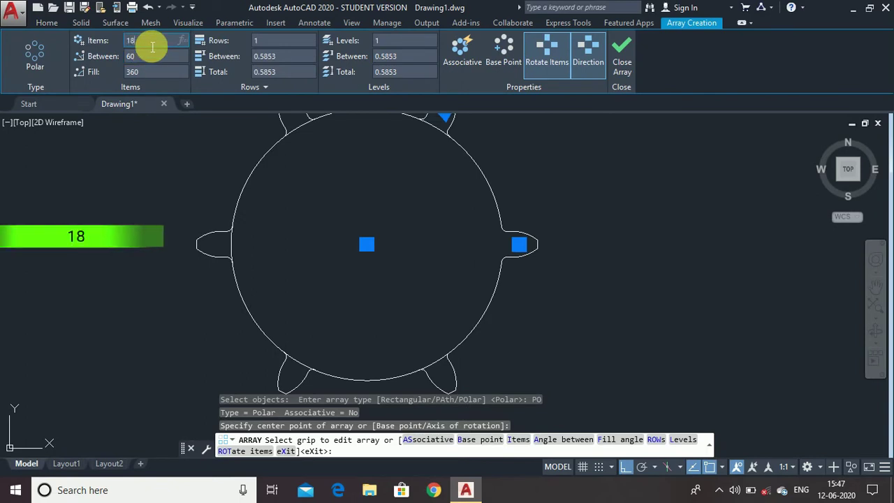
{"action": "key", "text": "Return"}
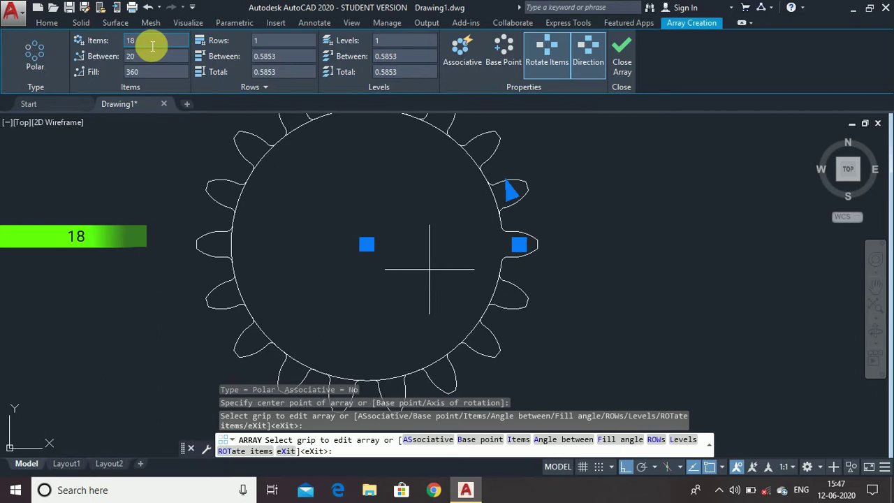
{"action": "left_click", "coordinate": [632, 67]}
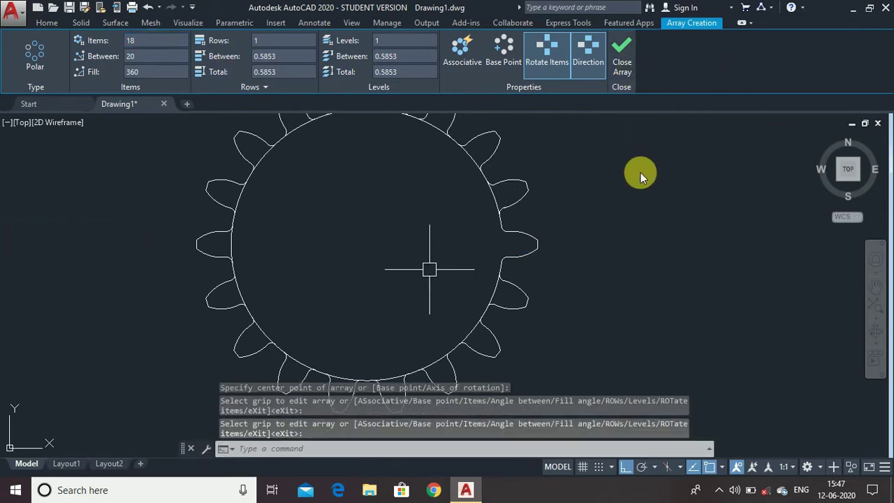
{"action": "scroll", "coordinate": [497, 183], "scroll_direction": "up", "scroll_amount": 5}
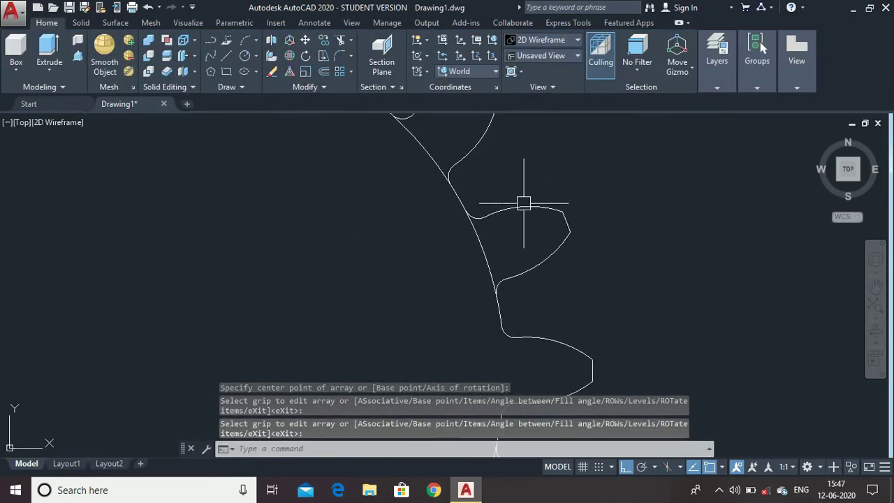
- Trim away the inner circle's segments at the base of every tooth so the gear outline forms one continuous contour
{"action": "type", "text": "t"}
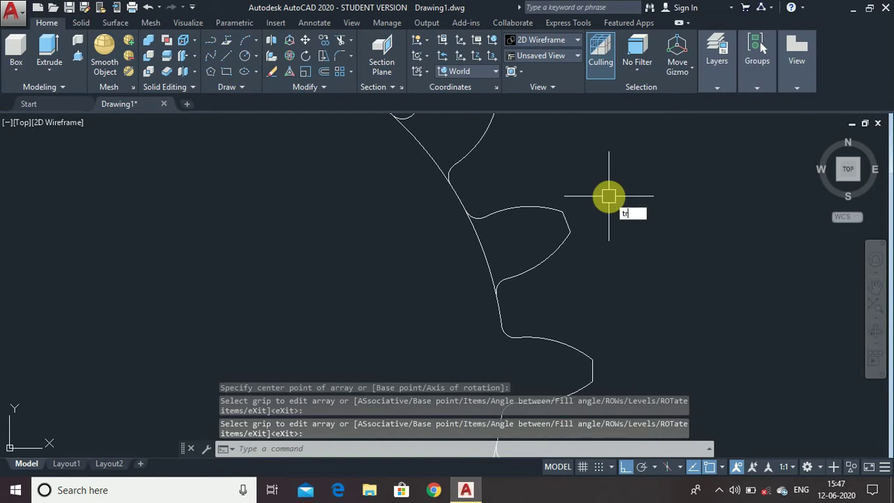
{"action": "type", "text": "r"}
{"action": "key", "text": "Return"}
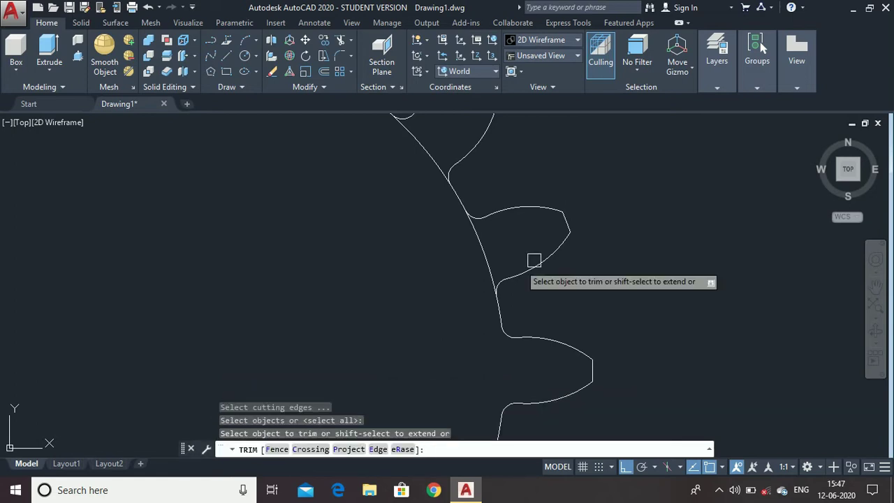
{"action": "left_click", "coordinate": [493, 253]}
{"action": "scroll", "coordinate": [493, 256], "scroll_direction": "down", "scroll_amount": 3}
{"action": "scroll", "coordinate": [486, 208], "scroll_direction": "up", "scroll_amount": 3}
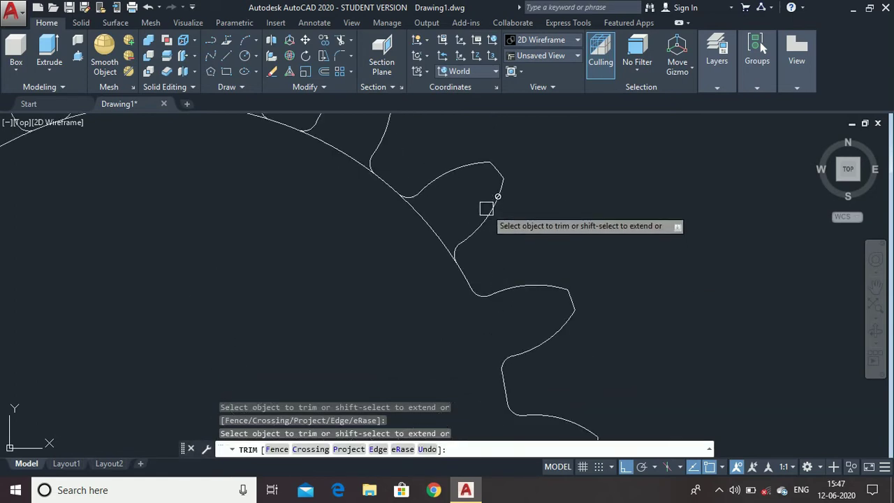
{"action": "left_click", "coordinate": [434, 223]}
{"action": "scroll", "coordinate": [431, 222], "scroll_direction": "down", "scroll_amount": 4}
{"action": "scroll", "coordinate": [391, 194], "scroll_direction": "up", "scroll_amount": 3}
{"action": "left_click", "coordinate": [382, 195]}
{"action": "scroll", "coordinate": [328, 260], "scroll_direction": "down", "scroll_amount": 3}
{"action": "scroll", "coordinate": [259, 198], "scroll_direction": "up", "scroll_amount": 3}
{"action": "left_click", "coordinate": [326, 203]}
{"action": "left_click", "coordinate": [318, 261]}
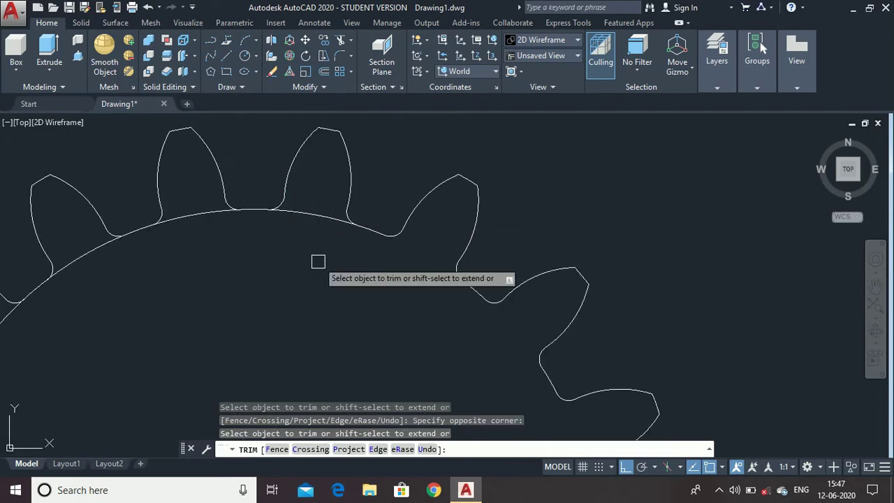
{"action": "scroll", "coordinate": [302, 202], "scroll_direction": "up", "scroll_amount": 2}
{"action": "left_click", "coordinate": [306, 225]}
{"action": "left_click", "coordinate": [135, 220]}
{"action": "scroll", "coordinate": [132, 224], "scroll_direction": "down", "scroll_amount": 5}
{"action": "scroll", "coordinate": [105, 256], "scroll_direction": "up", "scroll_amount": 7}
{"action": "left_click", "coordinate": [158, 213]}
{"action": "scroll", "coordinate": [154, 281], "scroll_direction": "down", "scroll_amount": 5}
{"action": "scroll", "coordinate": [327, 304], "scroll_direction": "up", "scroll_amount": 5}
{"action": "scroll", "coordinate": [289, 289], "scroll_direction": "down", "scroll_amount": 4}
{"action": "scroll", "coordinate": [356, 314], "scroll_direction": "down", "scroll_amount": 4}
{"action": "scroll", "coordinate": [419, 315], "scroll_direction": "up", "scroll_amount": 5}
{"action": "scroll", "coordinate": [593, 331], "scroll_direction": "down", "scroll_amount": 5}
{"action": "scroll", "coordinate": [565, 311], "scroll_direction": "up", "scroll_amount": 5}
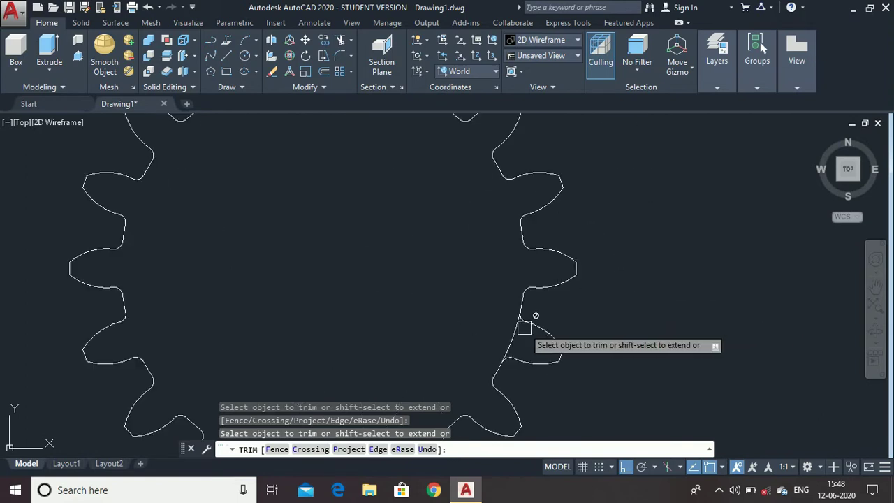
{"action": "scroll", "coordinate": [691, 289], "scroll_direction": "down", "scroll_amount": 2}
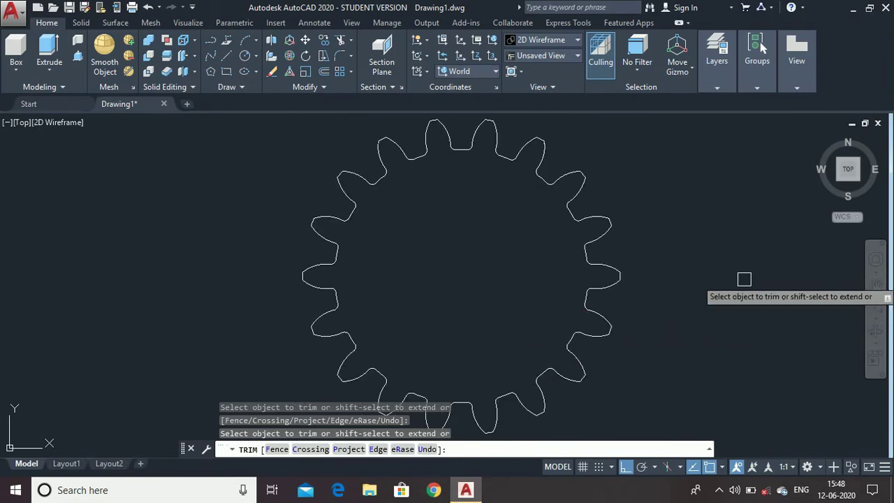
{"action": "key", "text": "Return"}
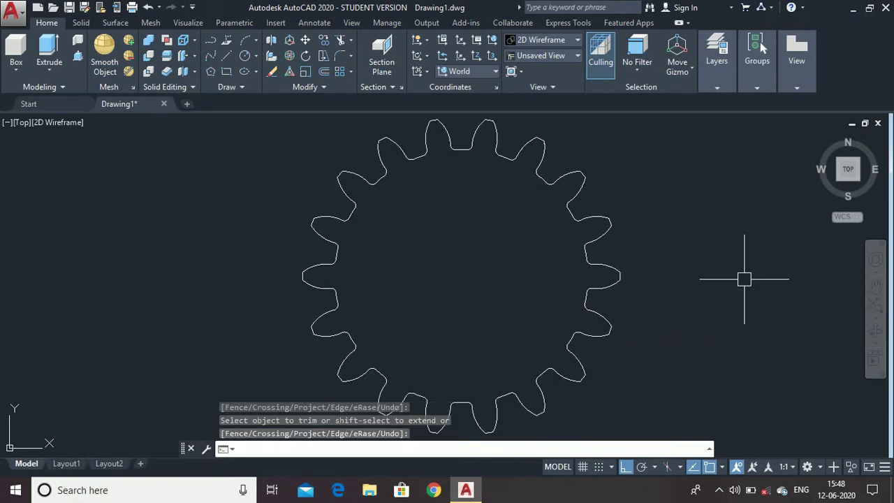
- Convert all the lines and arcs of the gear outline into a single region
{"action": "type", "text": "REGIO"}
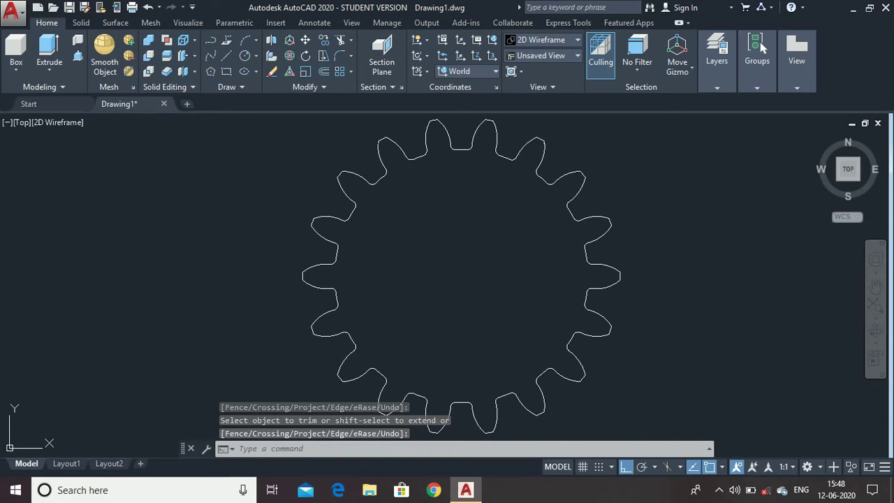
{"action": "key", "text": "Return"}
{"action": "scroll", "coordinate": [481, 182], "scroll_direction": "down", "scroll_amount": 2}
{"action": "left_click", "coordinate": [342, 131]}
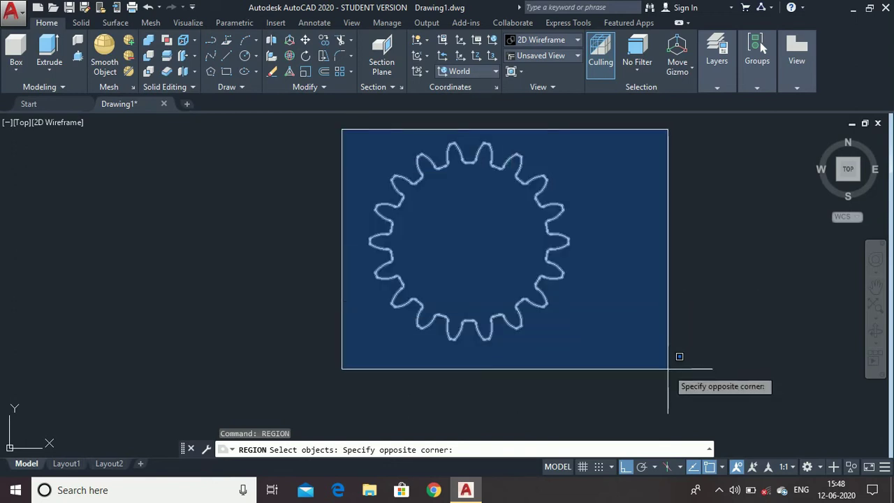
{"action": "left_click", "coordinate": [669, 368]}
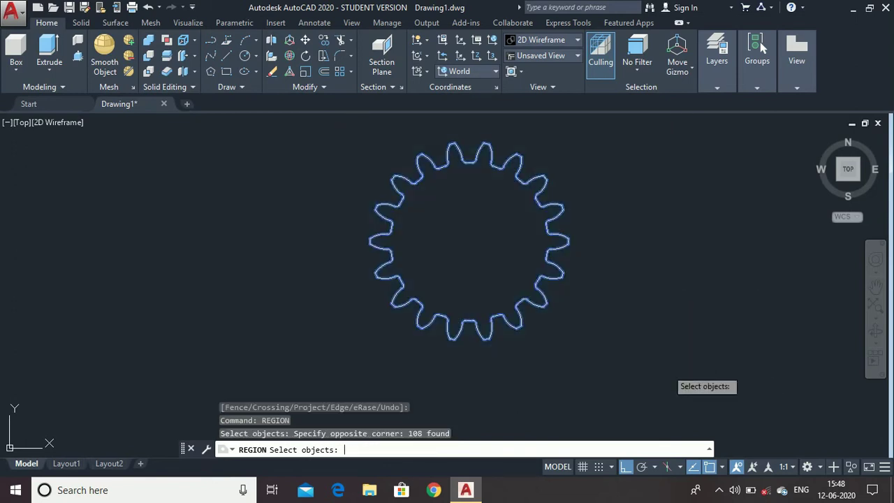
{"action": "key", "text": "Return"}
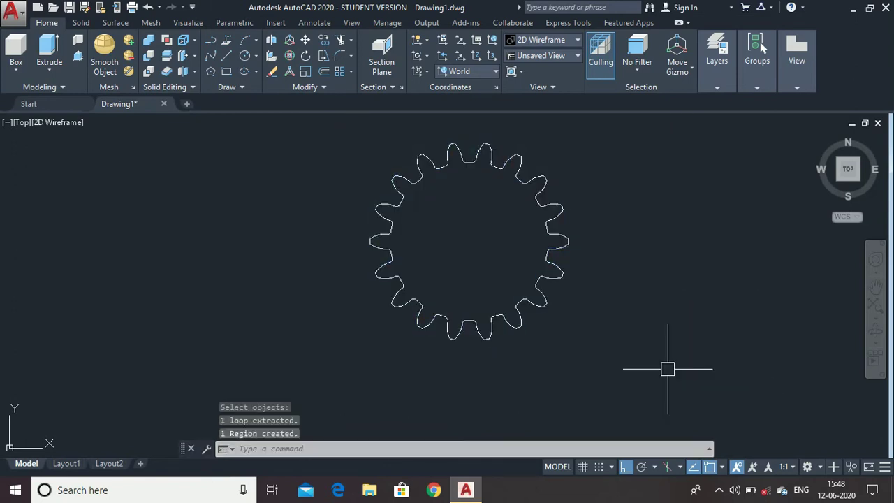
{"action": "left_click", "coordinate": [566, 242]}
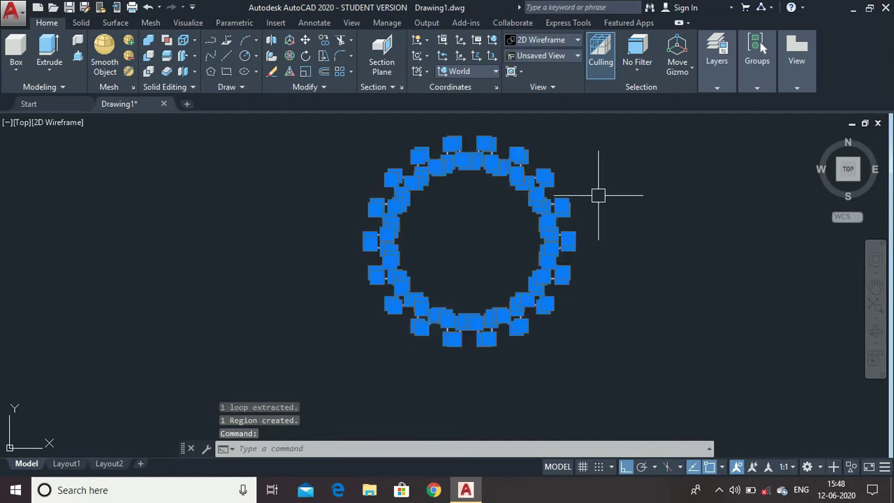
{"action": "scroll", "coordinate": [597, 195], "scroll_direction": "up", "scroll_amount": 3}
{"action": "key", "text": "Escape"}
{"action": "scroll", "coordinate": [597, 195], "scroll_direction": "down", "scroll_amount": 2}
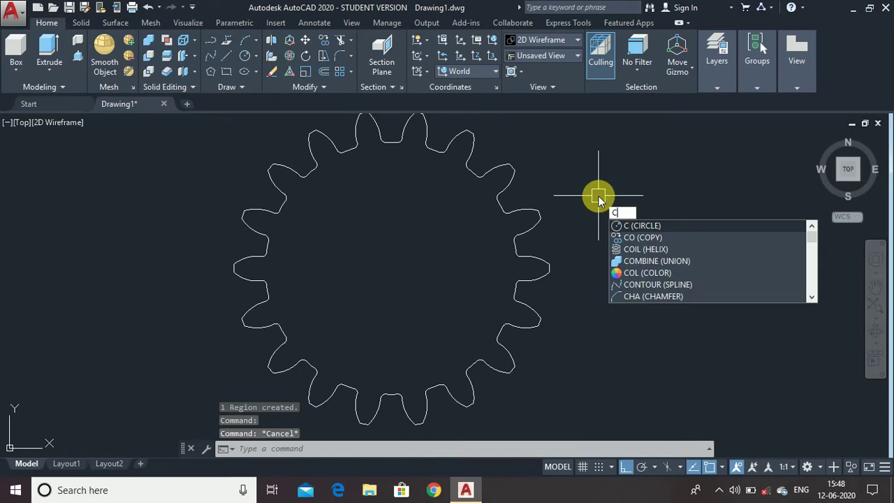
- Draw a circle of diameter 2 at the centre of the gear
{"action": "key", "text": "Return"}
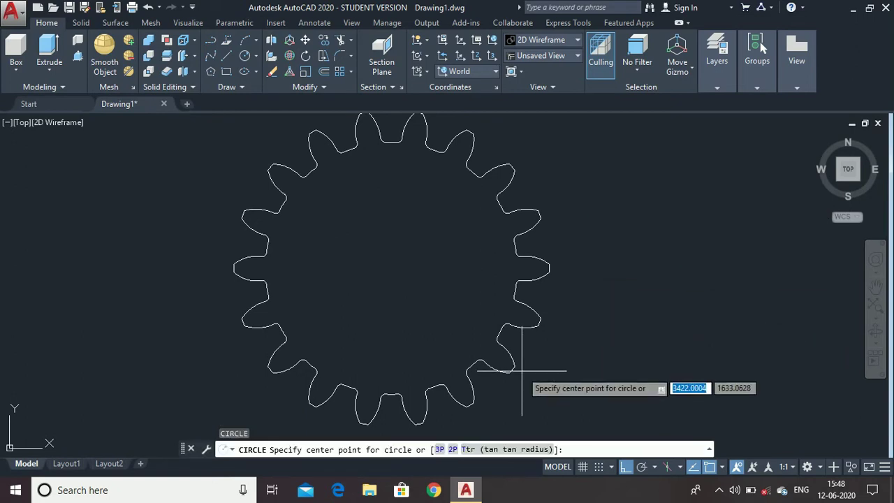
{"action": "left_click", "coordinate": [391, 268]}
{"action": "type", "text": "d"}
{"action": "key", "text": "Return"}
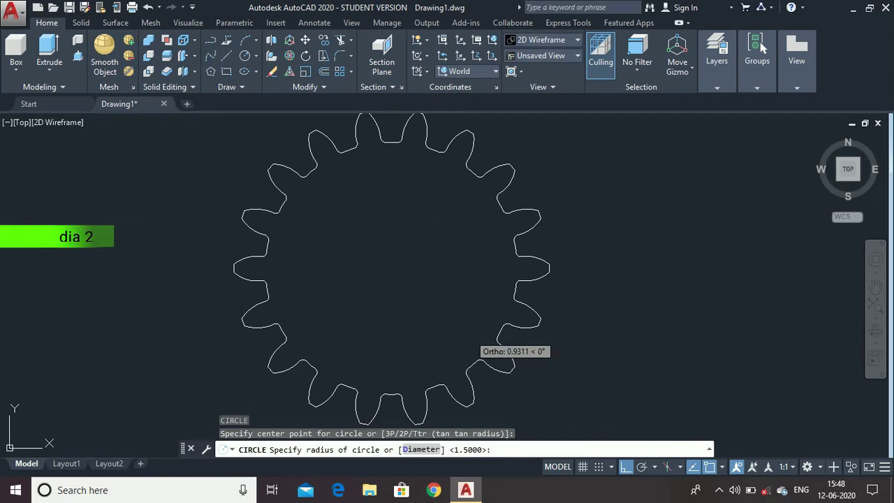
{"action": "type", "text": "2"}
{"action": "key", "text": "Return"}
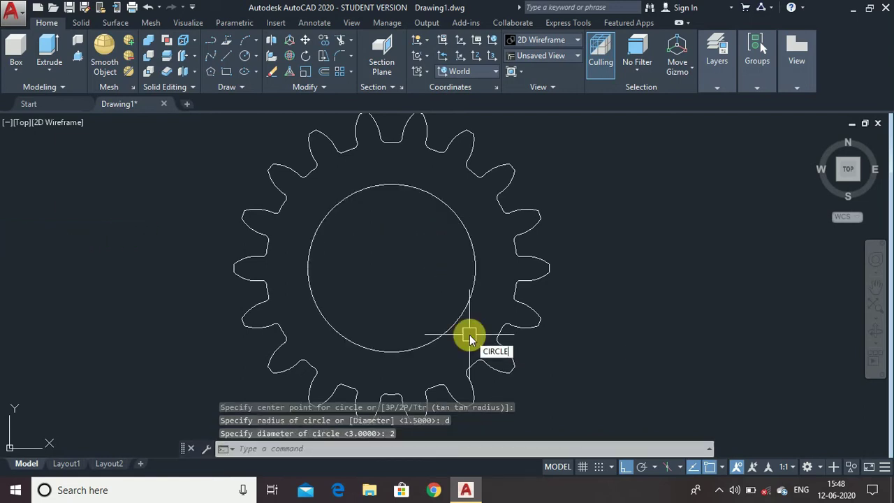
- Draw a concentric circle of diameter 1 at the gear's centre
{"action": "left_click", "coordinate": [391, 267]}
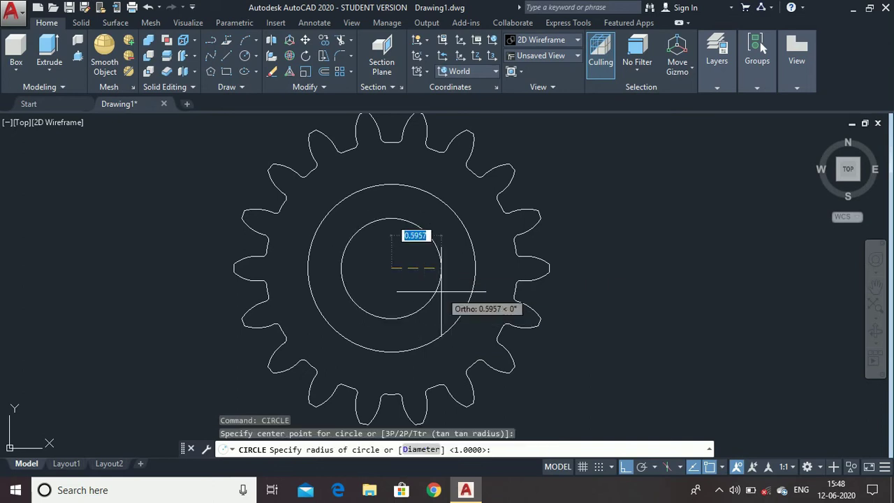
{"action": "type", "text": "d"}
{"action": "key", "text": "Return"}
{"action": "type", "text": "1"}
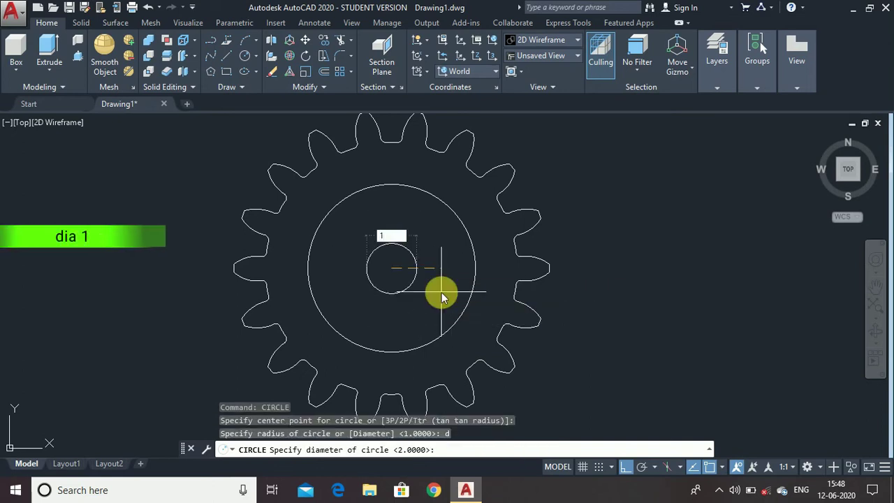
{"action": "key", "text": "Return"}
- Draw a concentric circle of diameter 0.5 at the gear's centre
{"action": "key", "text": "Return"}
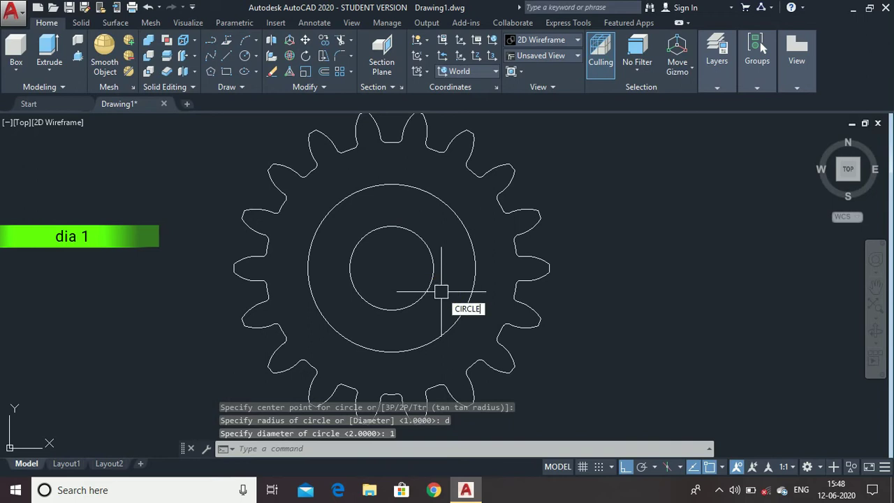
{"action": "left_click", "coordinate": [391, 269]}
{"action": "type", "text": "d"}
{"action": "key", "text": "Return"}
{"action": "type", "text": "0.5"}
{"action": "key", "text": "Return"}
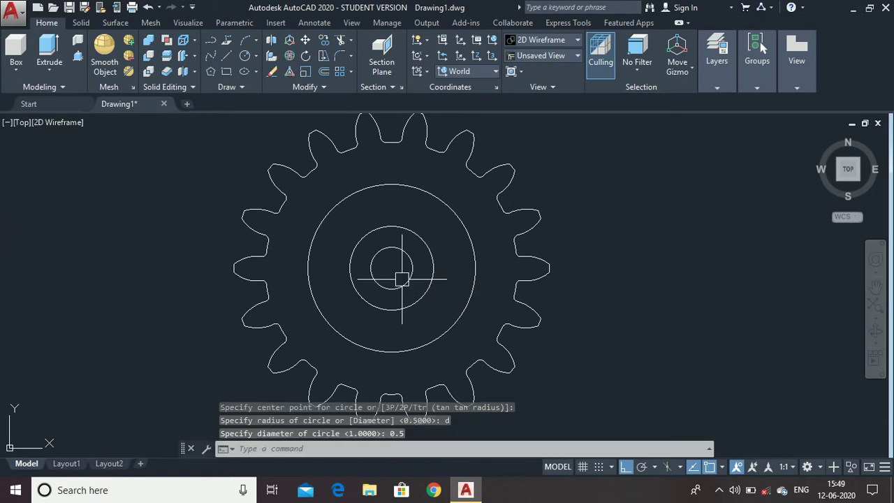
- In a tilted 3D view, extrude the gear outline region to a height of 1
{"action": "scroll", "coordinate": [541, 251], "scroll_direction": "down", "scroll_amount": 2}
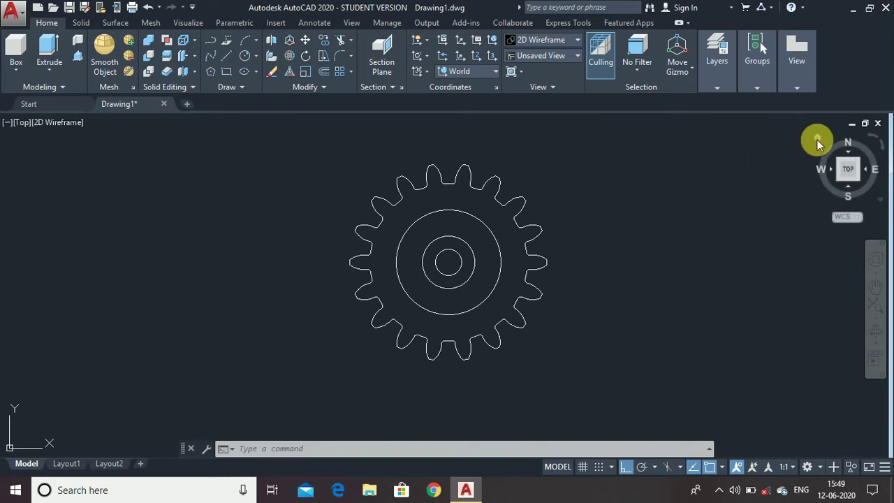
{"action": "left_click_drag", "start_coordinate": [818, 143], "coordinate": [784, 236]}
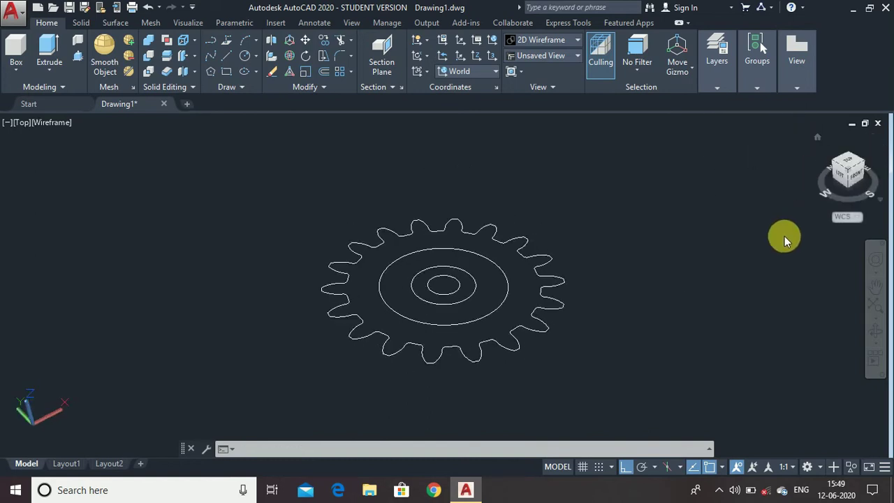
{"action": "left_click", "coordinate": [49, 49]}
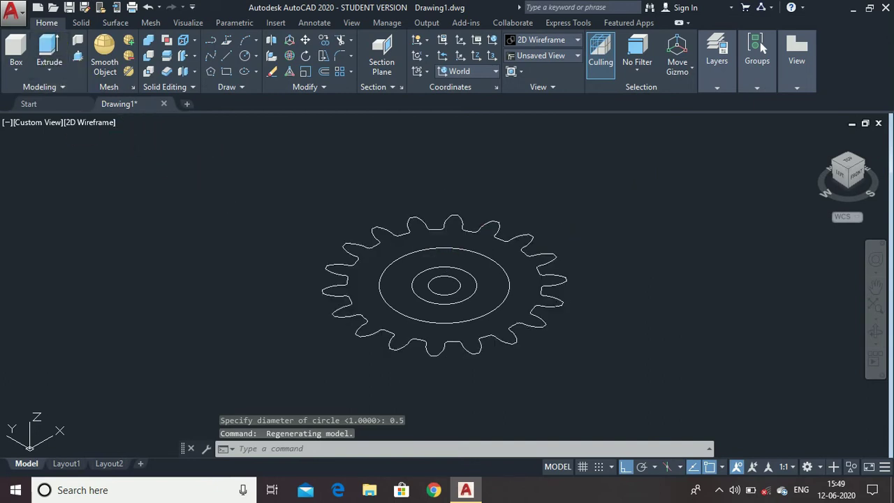
{"action": "left_click", "coordinate": [353, 322]}
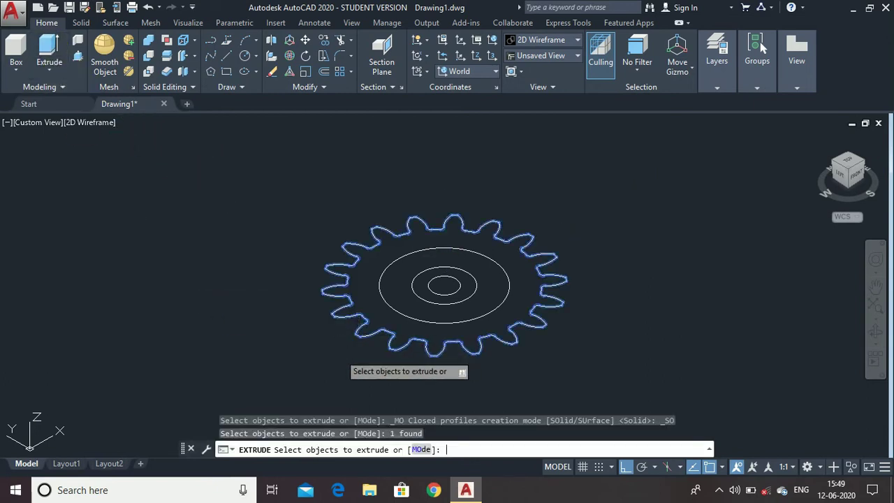
{"action": "key", "text": "Return"}
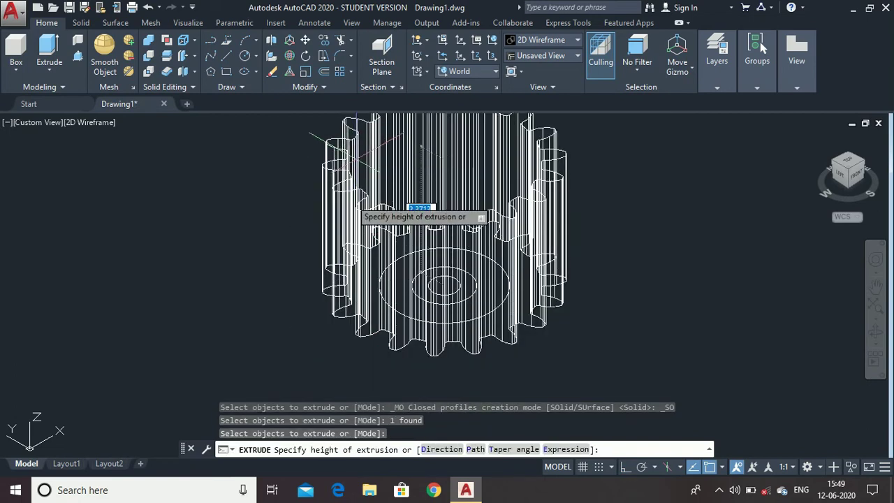
{"action": "type", "text": "1"}
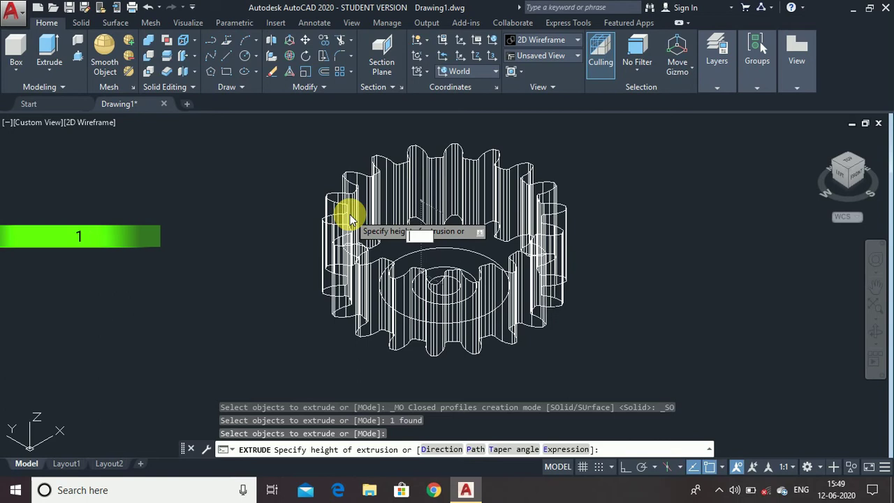
{"action": "key", "text": "Return"}
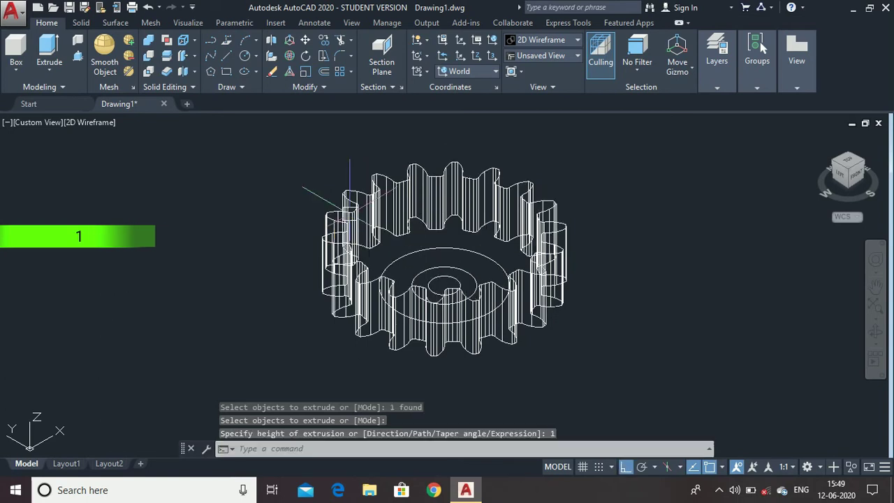
- Extrude the circle of diameter 2 inside the gear to a height of 0.25
{"action": "scroll", "coordinate": [440, 265], "scroll_direction": "up", "scroll_amount": 4}
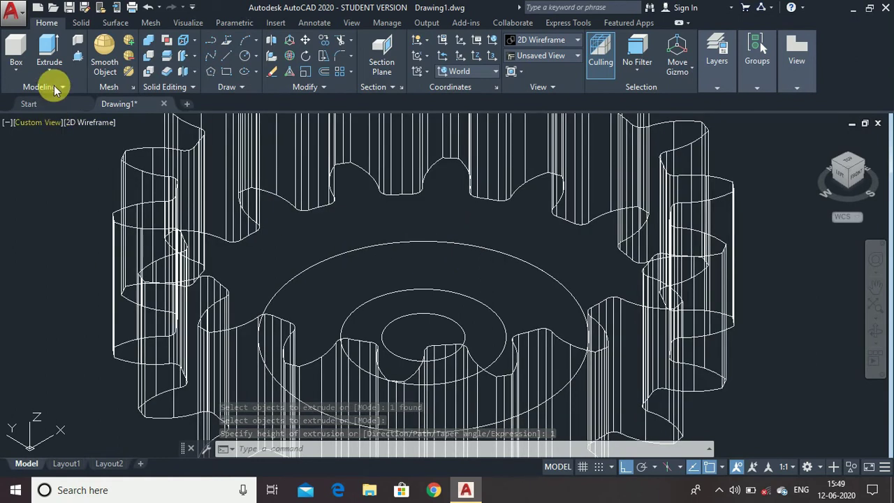
{"action": "left_click", "coordinate": [48, 44]}
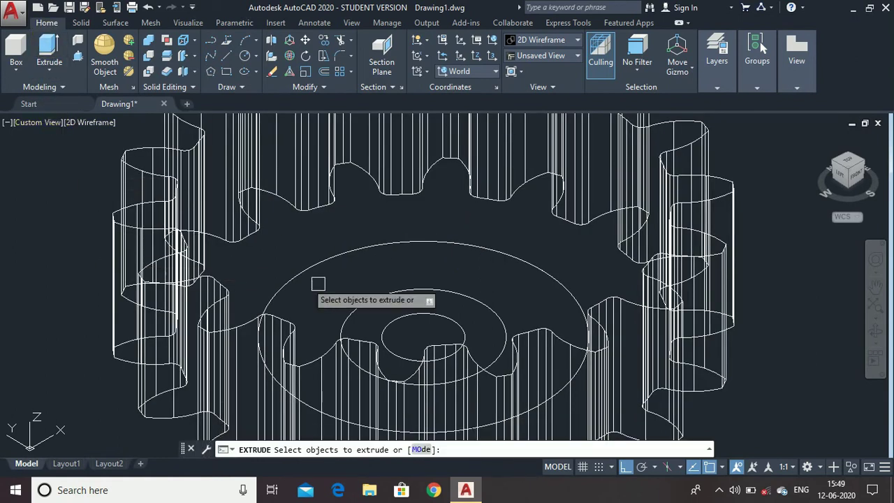
{"action": "left_click", "coordinate": [325, 261]}
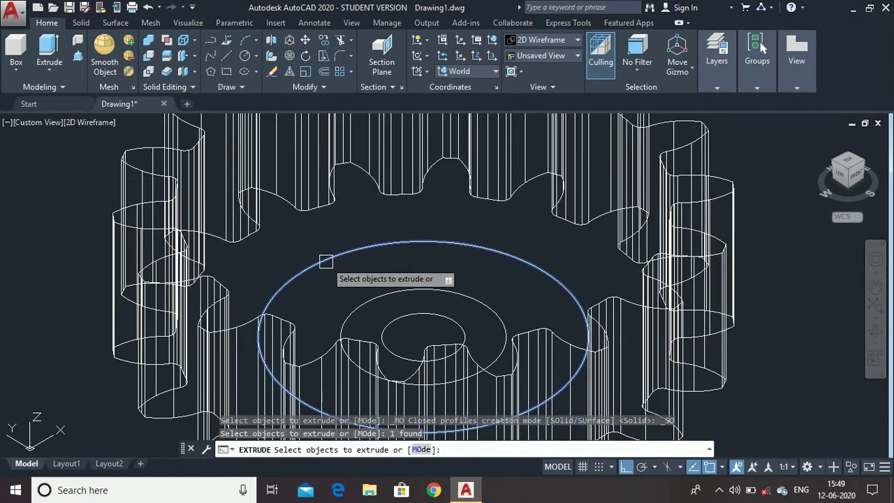
{"action": "key", "text": "Return"}
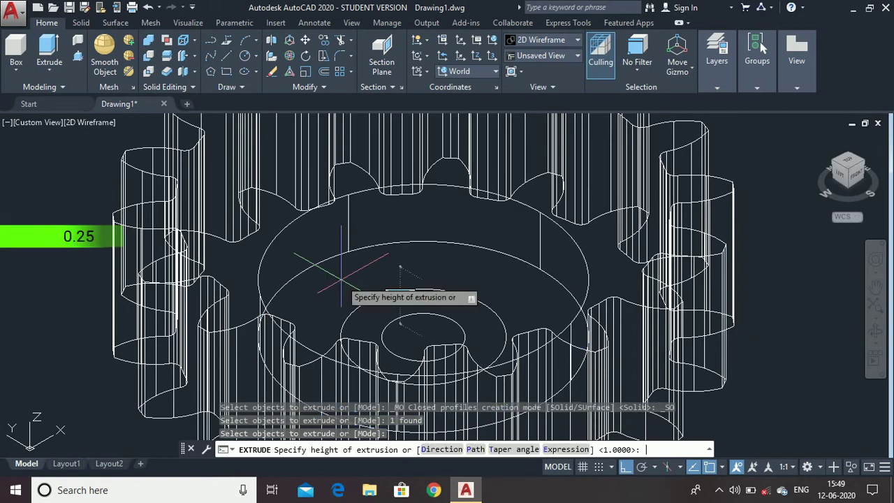
{"action": "scroll", "coordinate": [342, 273], "scroll_direction": "down", "scroll_amount": 3}
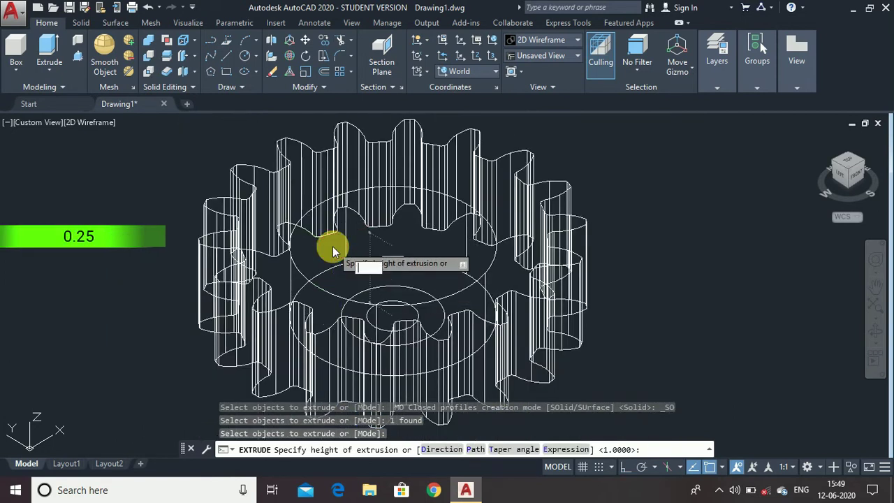
{"action": "type", "text": "0.25"}
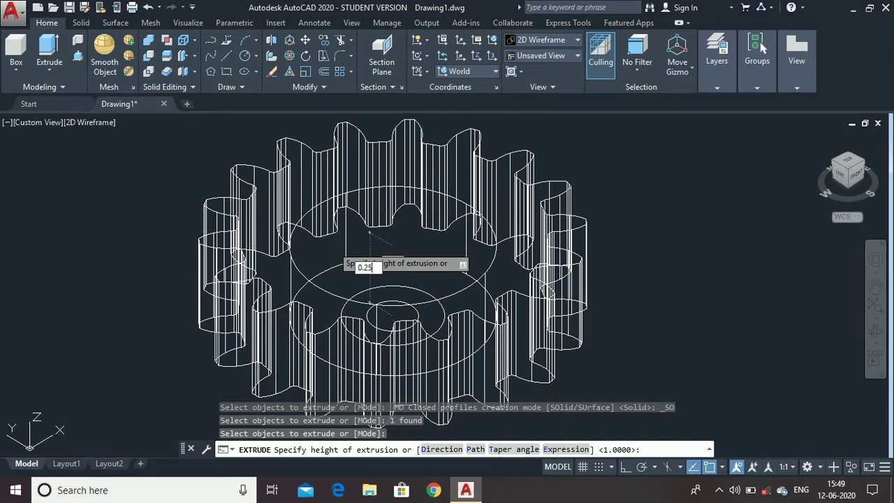
{"action": "key", "text": "Return"}
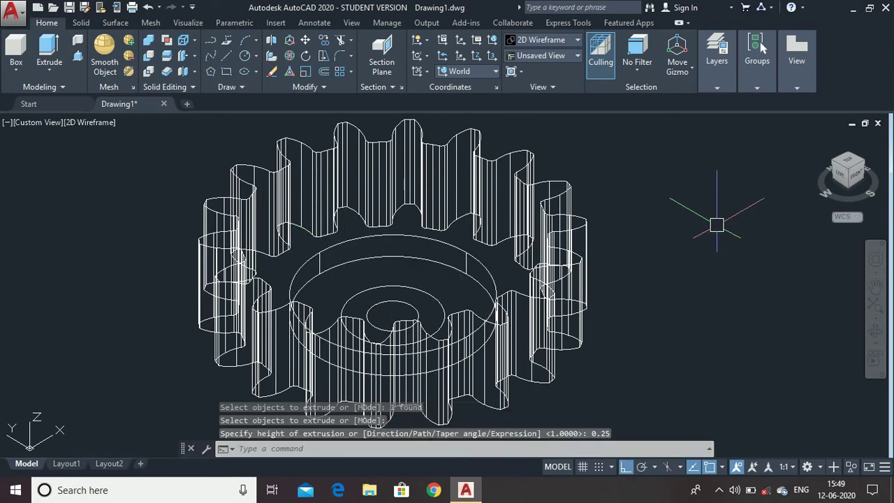
- Switch to the front view of the gear and align the UCS with the current view
{"action": "left_click", "coordinate": [864, 182]}
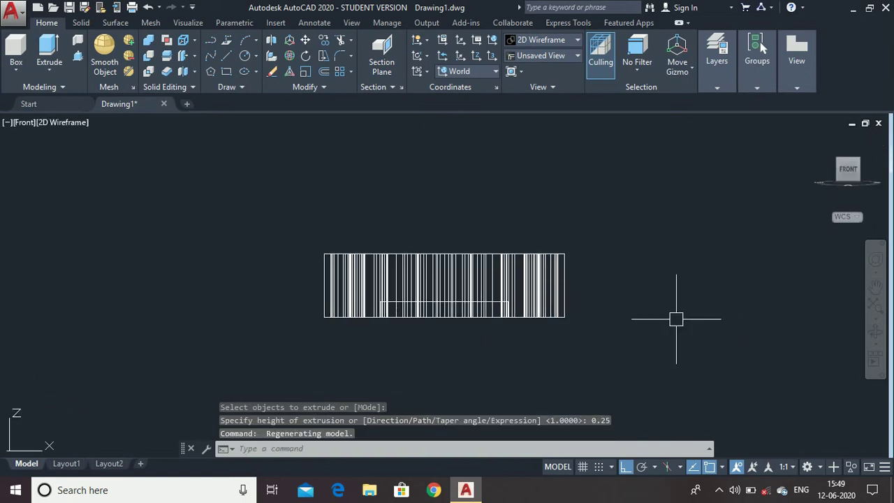
{"action": "type", "text": "M`uc"}
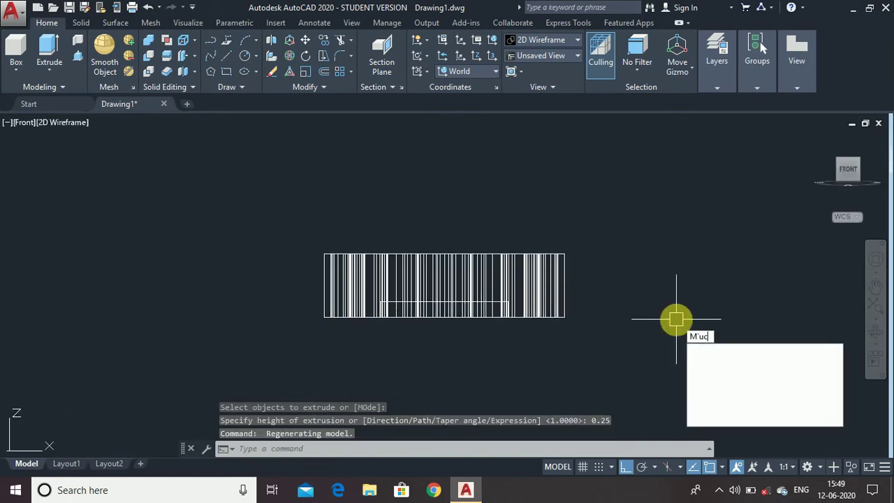
{"action": "key", "text": "Escape"}
{"action": "key", "text": "Return"}
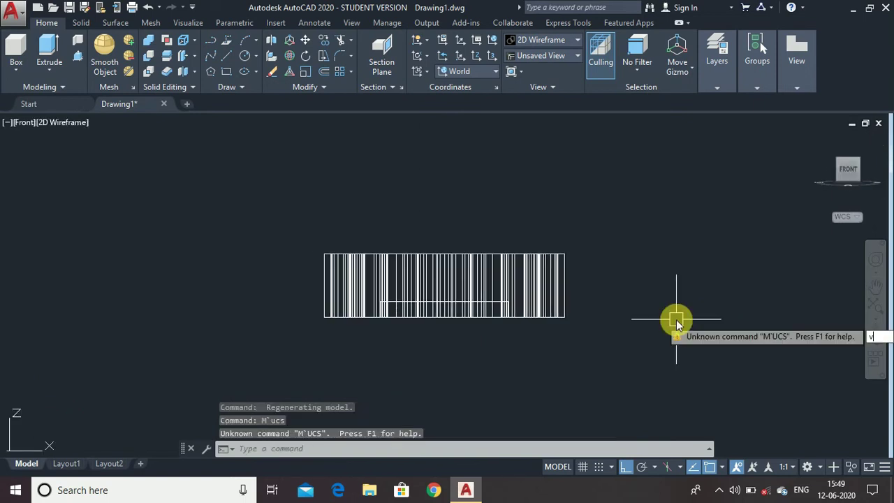
{"action": "type", "text": "V"}
{"action": "key", "text": "Escape"}
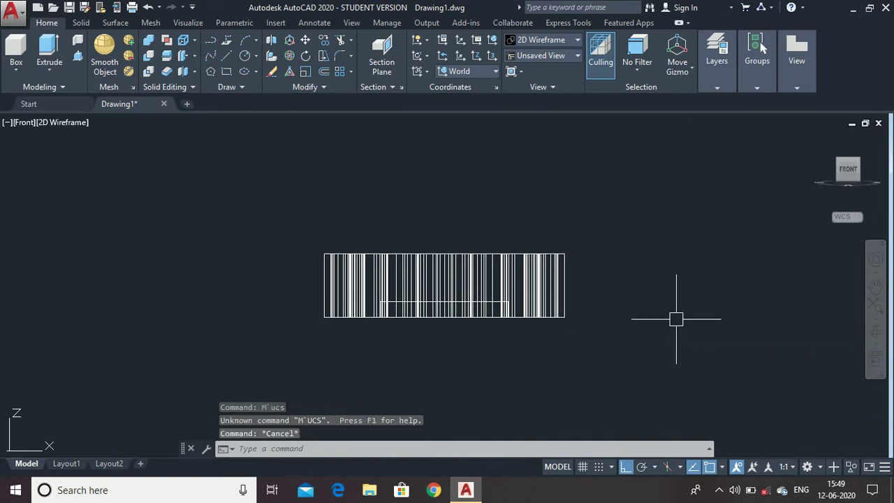
{"action": "type", "text": "ucs"}
{"action": "key", "text": "Return"}
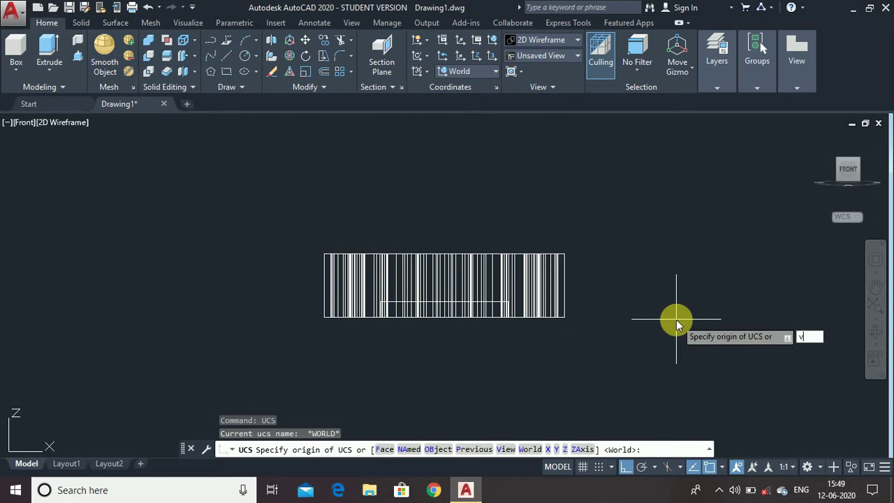
{"action": "key", "text": "Return"}
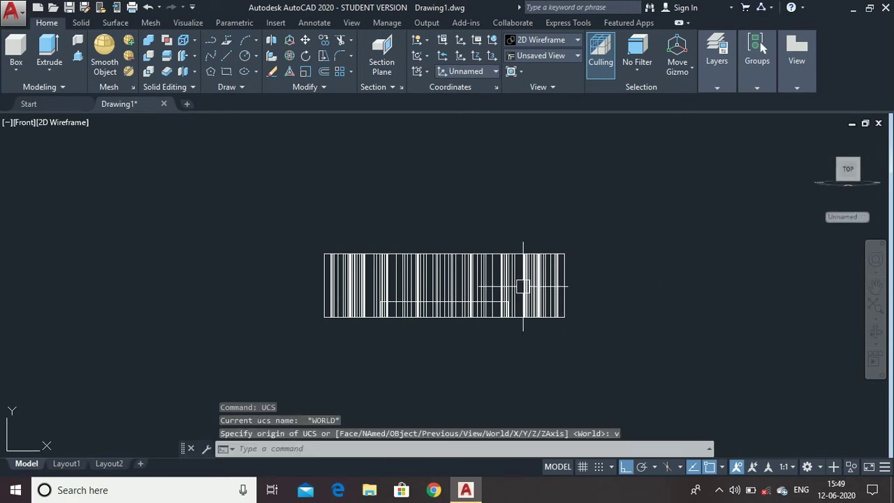
- Mirror the 0.25-high disc about a horizontal line through the gear's mid-height, keeping the source object
{"action": "scroll", "coordinate": [501, 279], "scroll_direction": "up", "scroll_amount": 2}
{"action": "type", "text": "MI"}
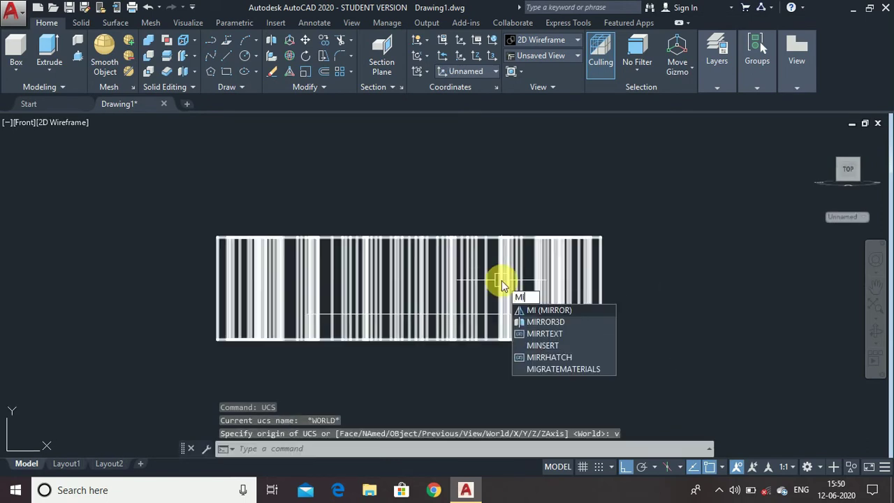
{"action": "key", "text": "Return"}
{"action": "scroll", "coordinate": [500, 314], "scroll_direction": "up", "scroll_amount": 4}
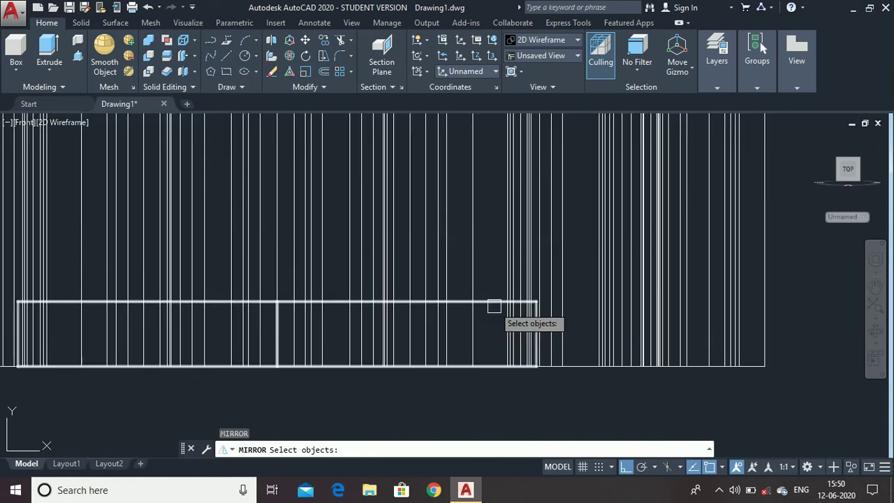
{"action": "left_click", "coordinate": [494, 306]}
{"action": "key", "text": "Return"}
{"action": "scroll", "coordinate": [493, 306], "scroll_direction": "down", "scroll_amount": 2}
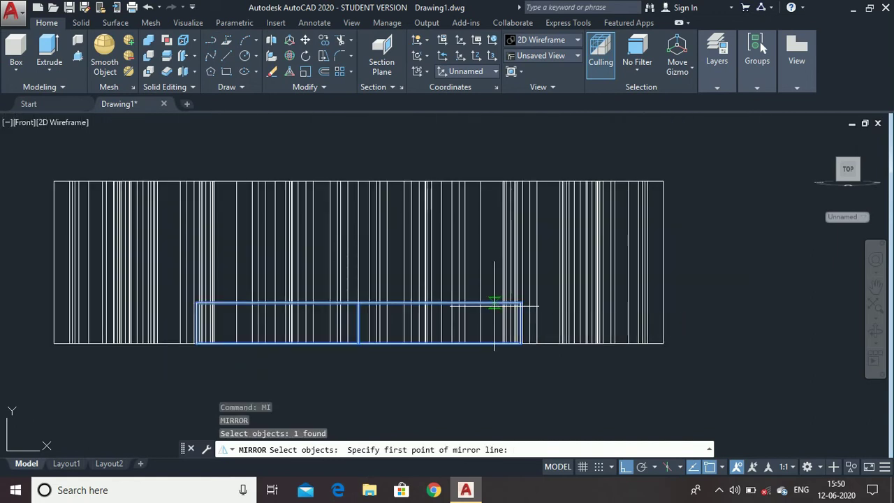
{"action": "left_click", "coordinate": [659, 262]}
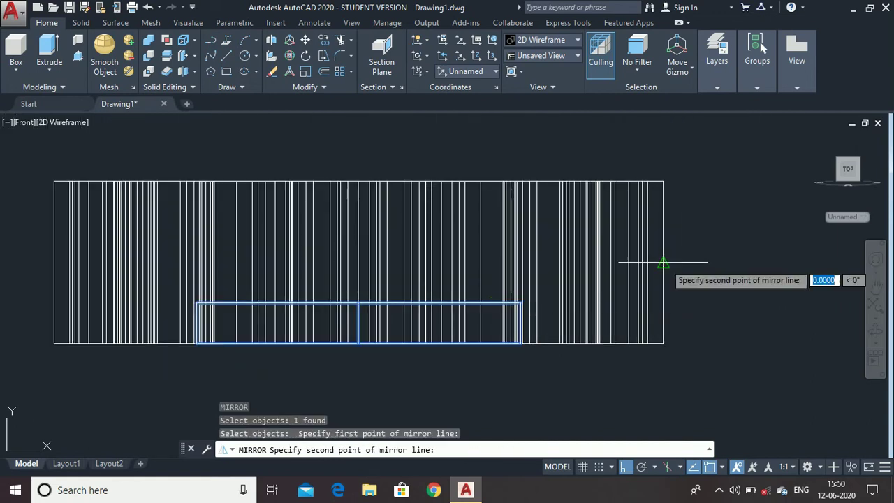
{"action": "left_click", "coordinate": [30, 256]}
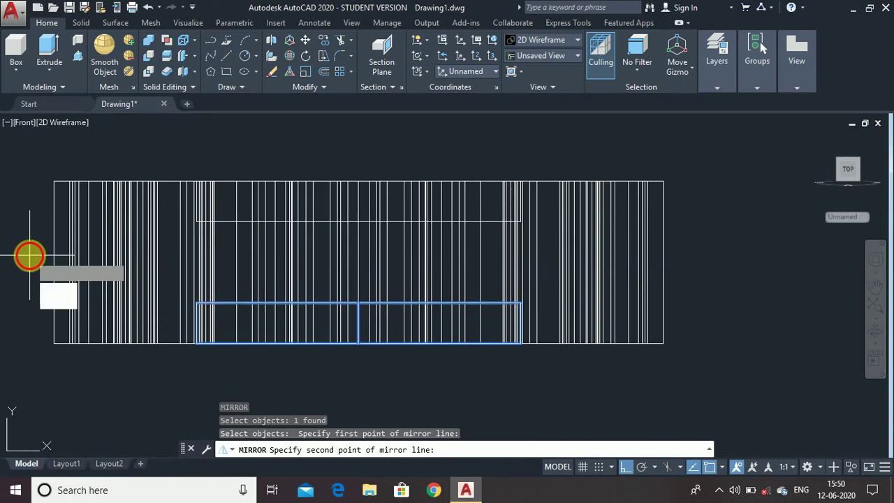
{"action": "key", "text": "Return"}
{"action": "scroll", "coordinate": [417, 379], "scroll_direction": "down", "scroll_amount": 3}
{"action": "scroll", "coordinate": [447, 335], "scroll_direction": "up", "scroll_amount": 4}
{"action": "scroll", "coordinate": [379, 195], "scroll_direction": "down", "scroll_amount": 2}
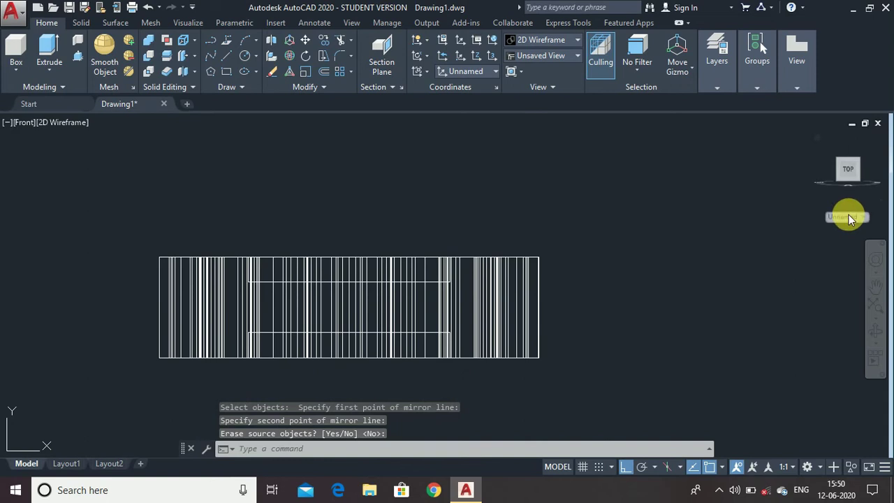
- Reset the UCS to World and return to a tilted 3D view of the gear
{"action": "type", "text": "uc"}
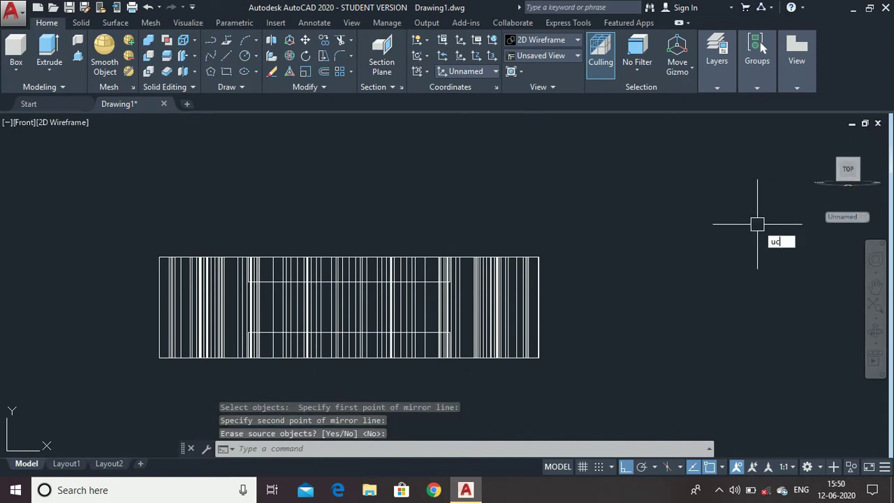
{"action": "key", "text": "Return"}
{"action": "type", "text": "w"}
{"action": "key", "text": "Return"}
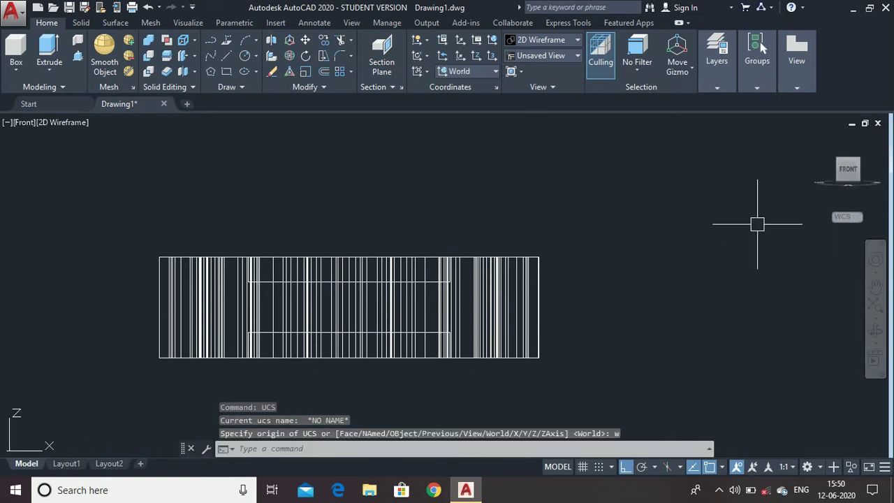
{"action": "left_click", "coordinate": [819, 137]}
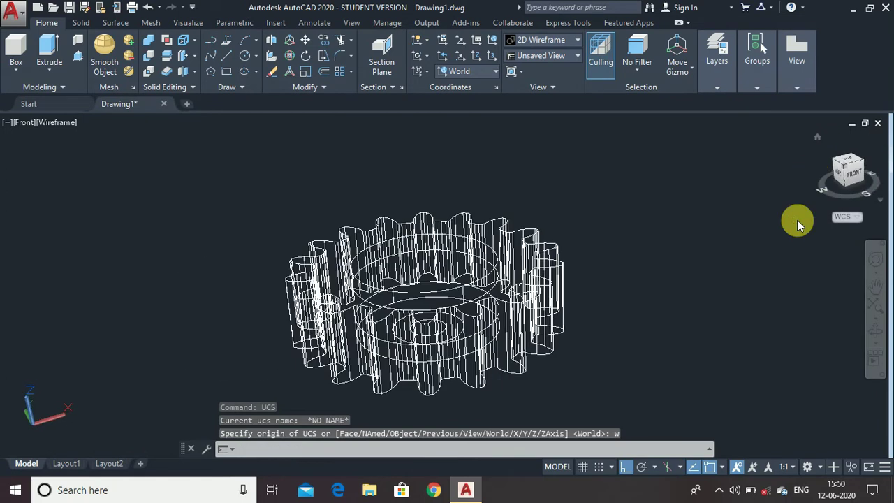
{"action": "scroll", "coordinate": [552, 276], "scroll_direction": "up", "scroll_amount": 3}
{"action": "scroll", "coordinate": [551, 276], "scroll_direction": "down", "scroll_amount": 3}
{"action": "scroll", "coordinate": [551, 275], "scroll_direction": "up", "scroll_amount": 3}
{"action": "scroll", "coordinate": [551, 276], "scroll_direction": "down", "scroll_amount": 3}
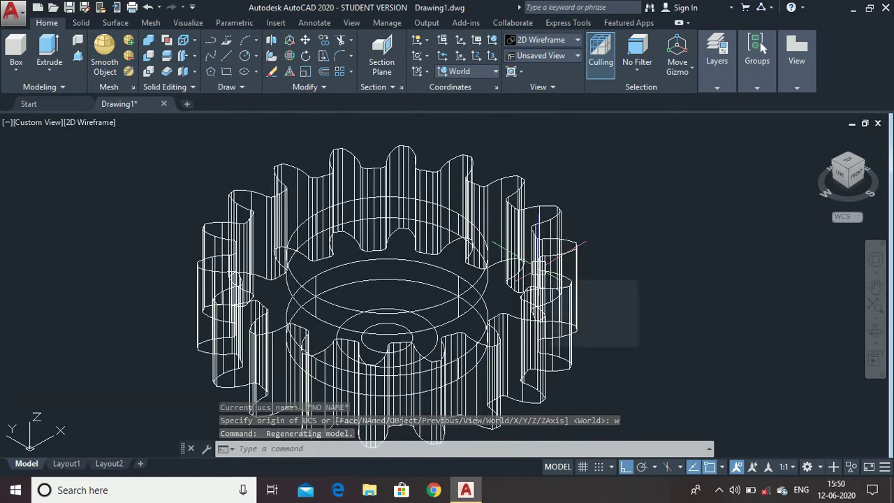
- Subtract the upper and lower discs from the toothed gear body
{"action": "key", "text": "Return"}
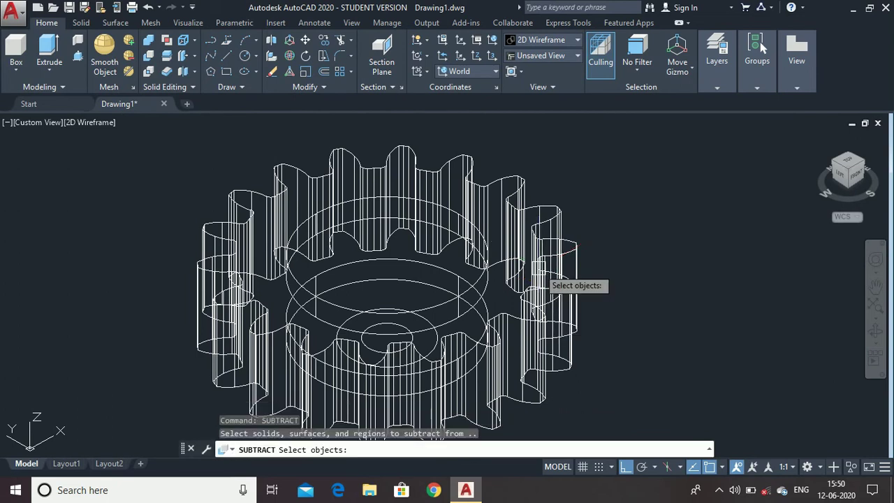
{"action": "left_click", "coordinate": [569, 308]}
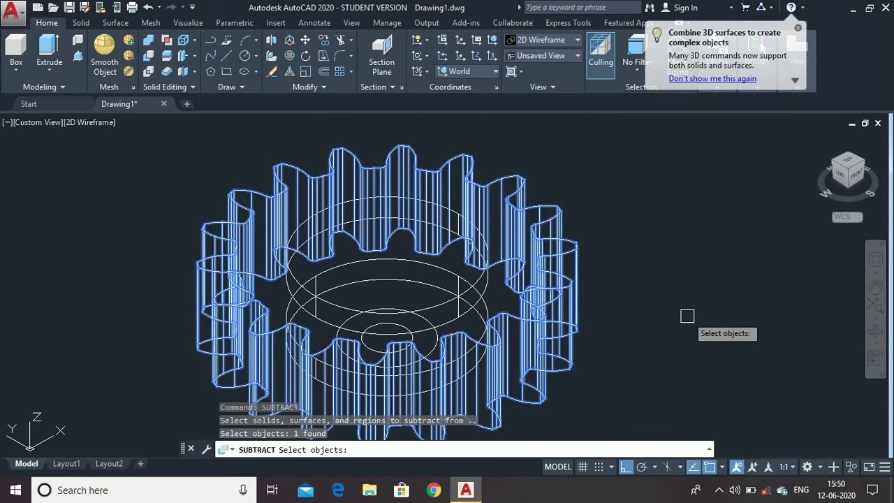
{"action": "key", "text": "Return"}
{"action": "left_click", "coordinate": [484, 309]}
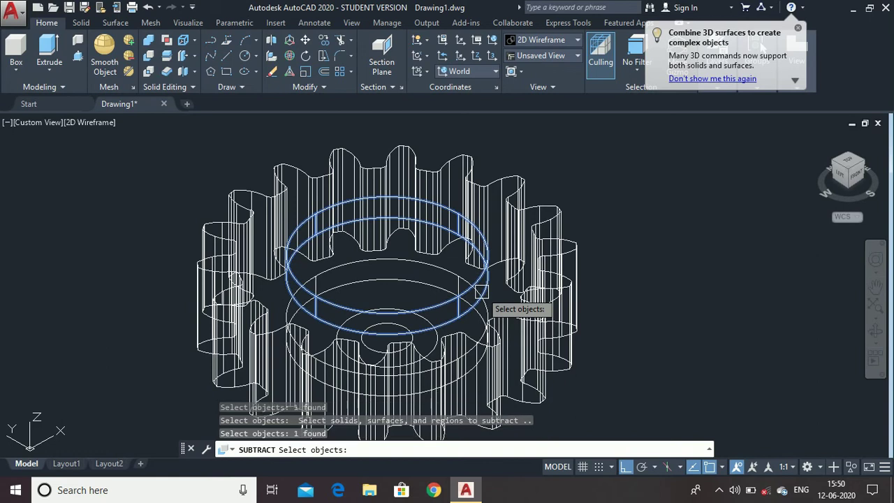
{"action": "left_click", "coordinate": [483, 308]}
{"action": "key", "text": "Return"}
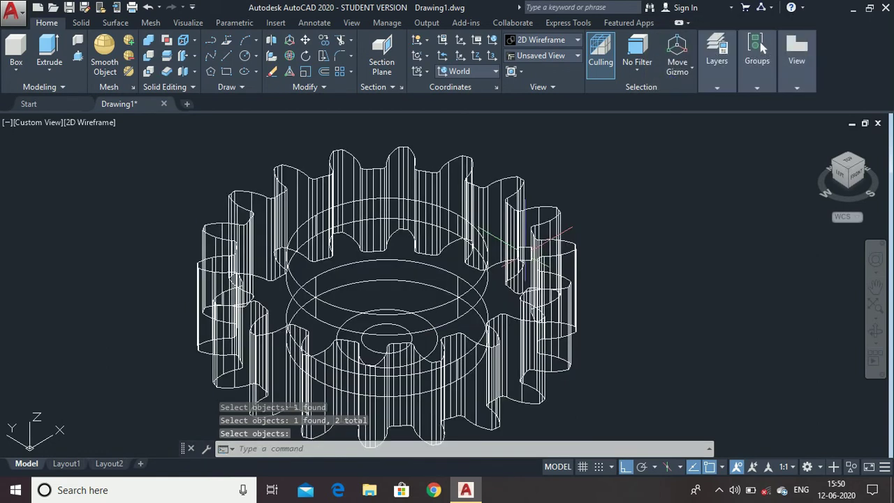
- Extrude the circle of diameter 1 at the gear's centre to a height of 1
{"action": "left_click", "coordinate": [49, 50]}
{"action": "scroll", "coordinate": [377, 307], "scroll_direction": "up", "scroll_amount": 4}
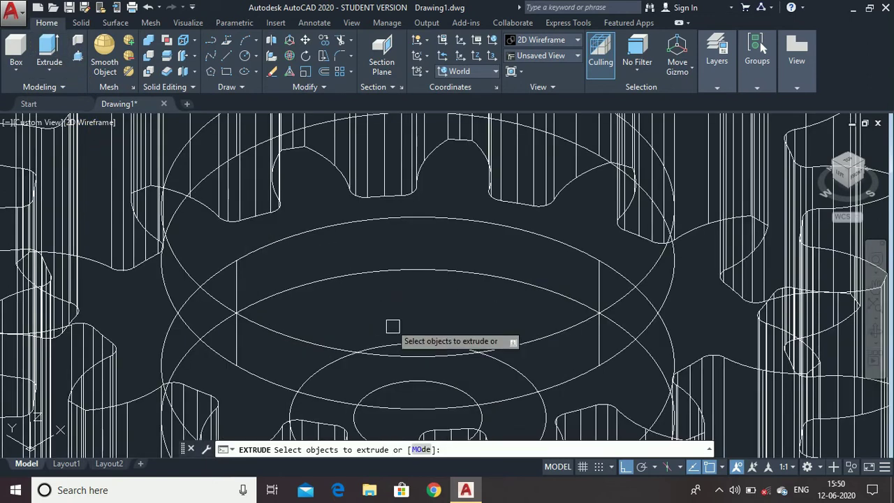
{"action": "left_click", "coordinate": [399, 337]}
{"action": "scroll", "coordinate": [399, 337], "scroll_direction": "down", "scroll_amount": 4}
{"action": "key", "text": "Return"}
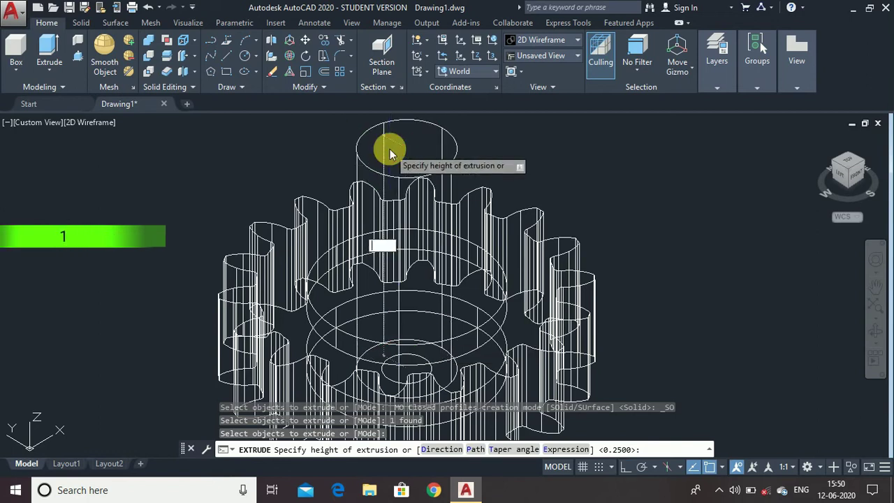
{"action": "type", "text": "1"}
{"action": "key", "text": "Return"}
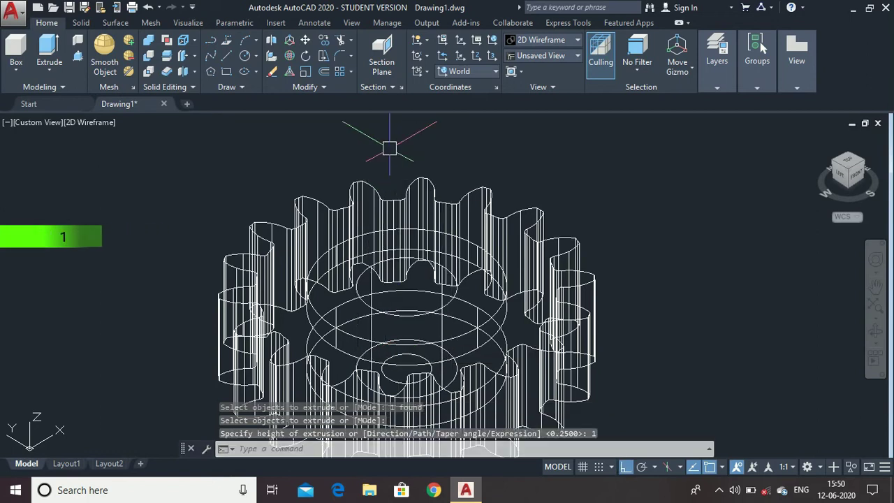
- Extrude the circle of diameter 0.5 straight up through the gear, ending well above its top face
{"action": "left_click", "coordinate": [49, 50]}
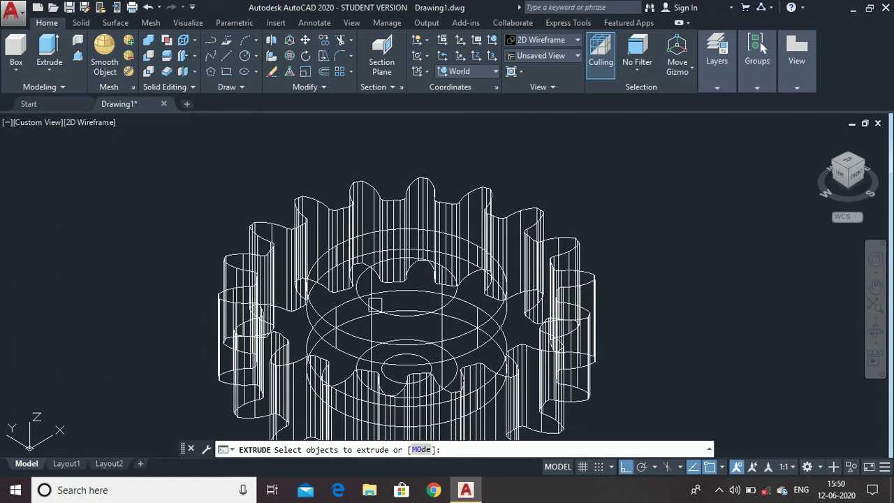
{"action": "scroll", "coordinate": [409, 369], "scroll_direction": "up", "scroll_amount": 4}
{"action": "left_click", "coordinate": [389, 345]}
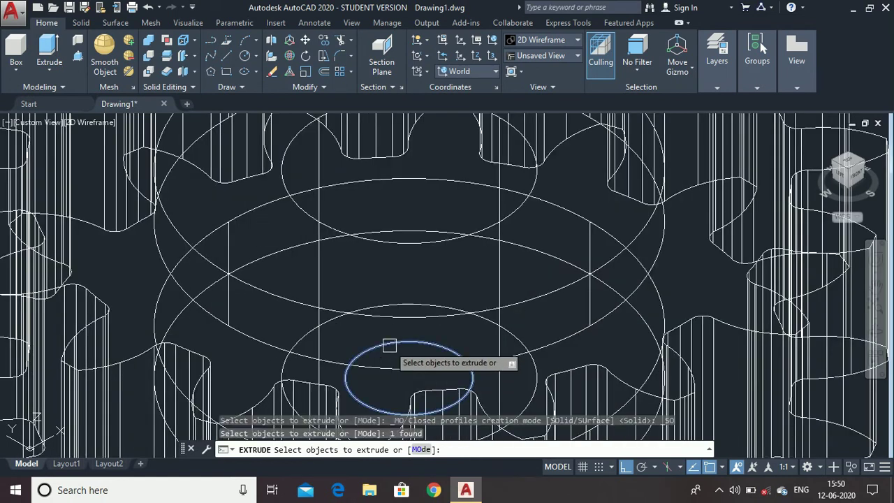
{"action": "key", "text": "Return"}
{"action": "scroll", "coordinate": [379, 333], "scroll_direction": "down", "scroll_amount": 5}
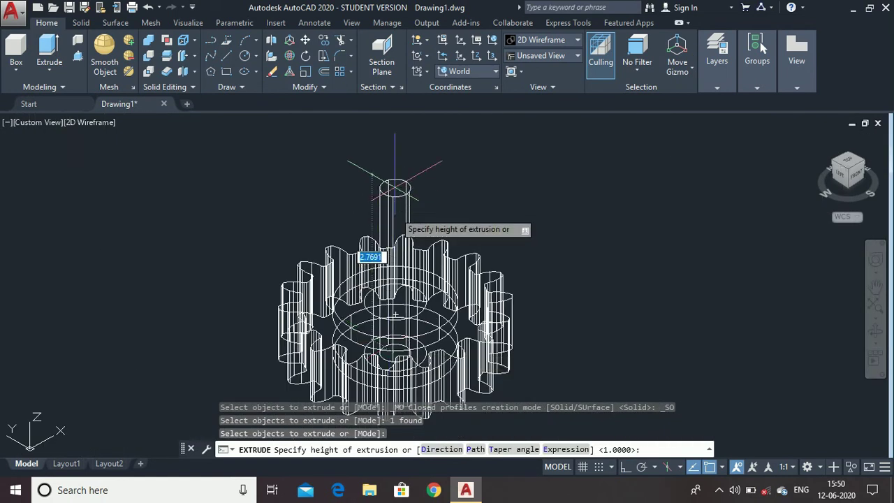
{"action": "key", "text": "F8"}
{"action": "left_click", "coordinate": [395, 146]}
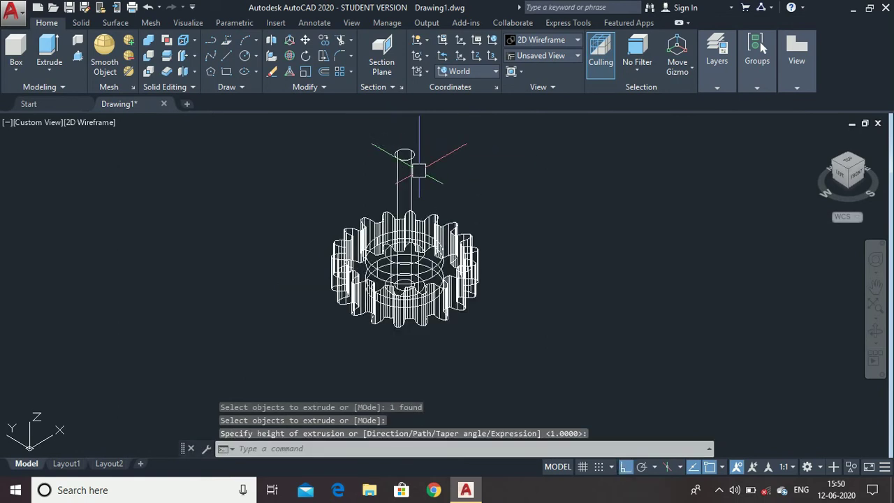
- Unite the recessed gear body with the central hub cylinder of diameter 1
{"action": "scroll", "coordinate": [419, 197], "scroll_direction": "up", "scroll_amount": 2}
{"action": "type", "text": "u"}
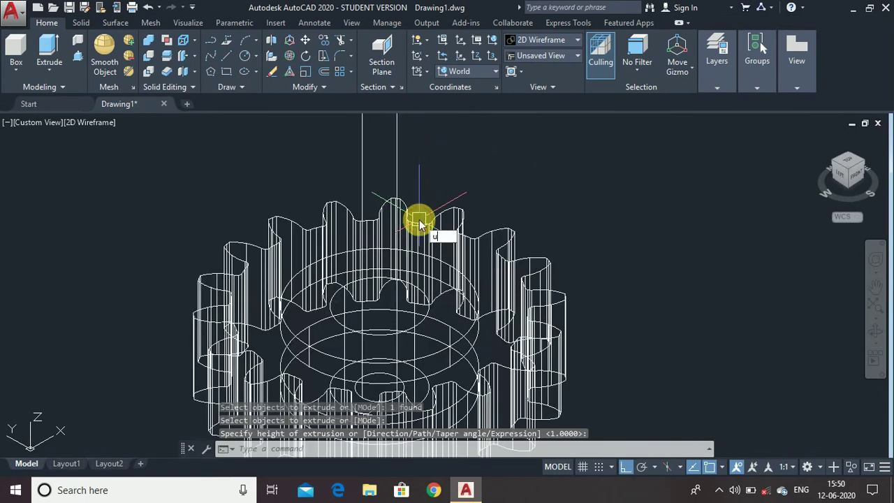
{"action": "type", "text": "ni"}
{"action": "key", "text": "Return"}
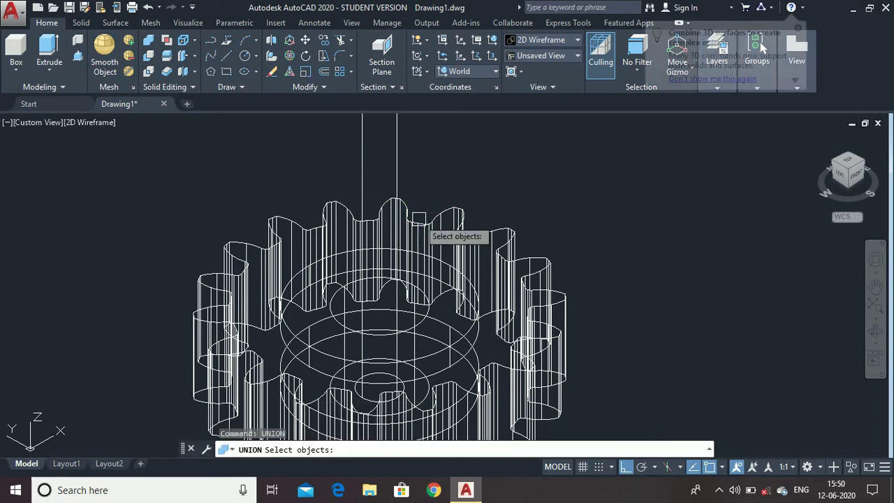
{"action": "left_click", "coordinate": [439, 267]}
{"action": "scroll", "coordinate": [430, 326], "scroll_direction": "up", "scroll_amount": 2}
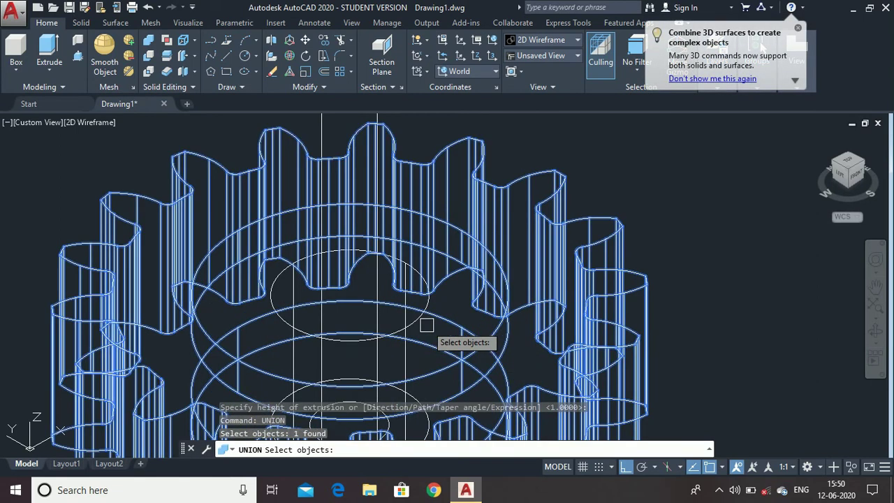
{"action": "left_click", "coordinate": [423, 317]}
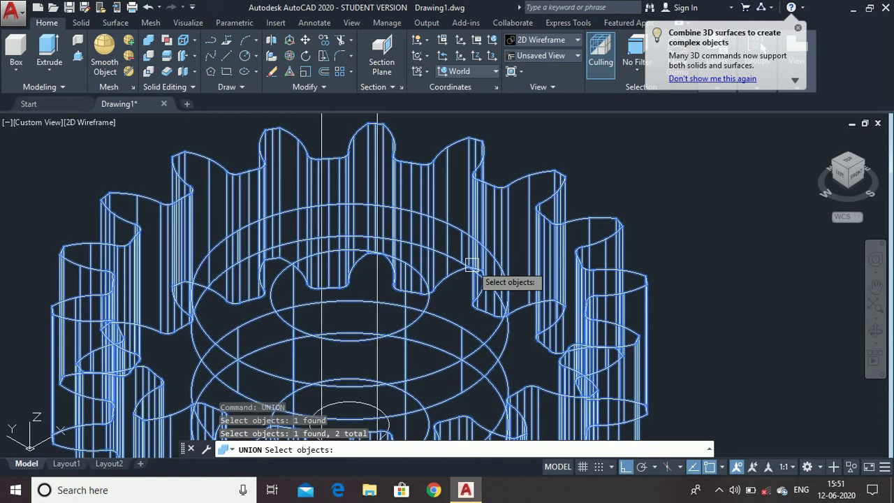
{"action": "key", "text": "Return"}
{"action": "scroll", "coordinate": [472, 265], "scroll_direction": "down", "scroll_amount": 2}
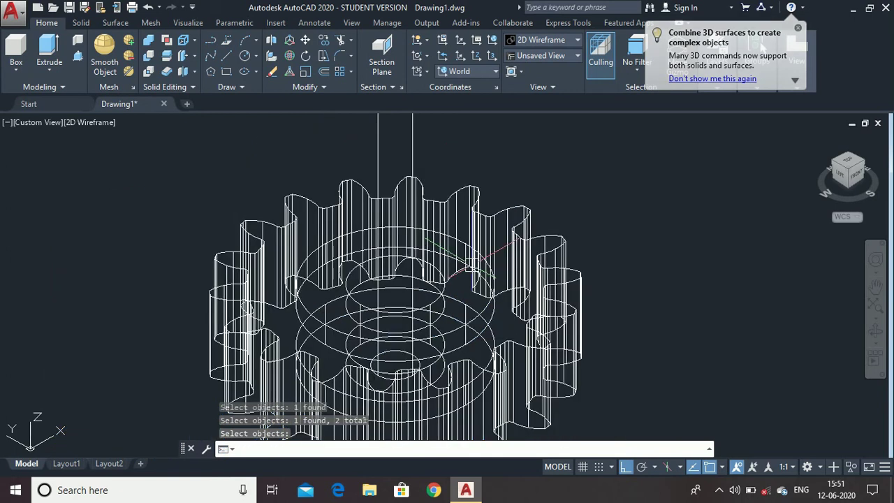
- Subtract the tall cylinder of diameter 0.5 from the gear body to cut the shaft bore through the hub
{"action": "scroll", "coordinate": [400, 318], "scroll_direction": "up", "scroll_amount": 2}
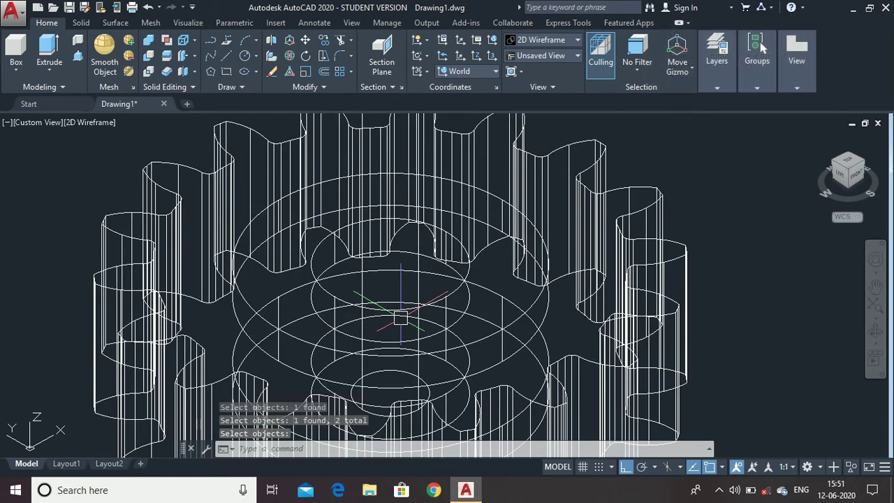
{"action": "scroll", "coordinate": [400, 318], "scroll_direction": "down", "scroll_amount": 3}
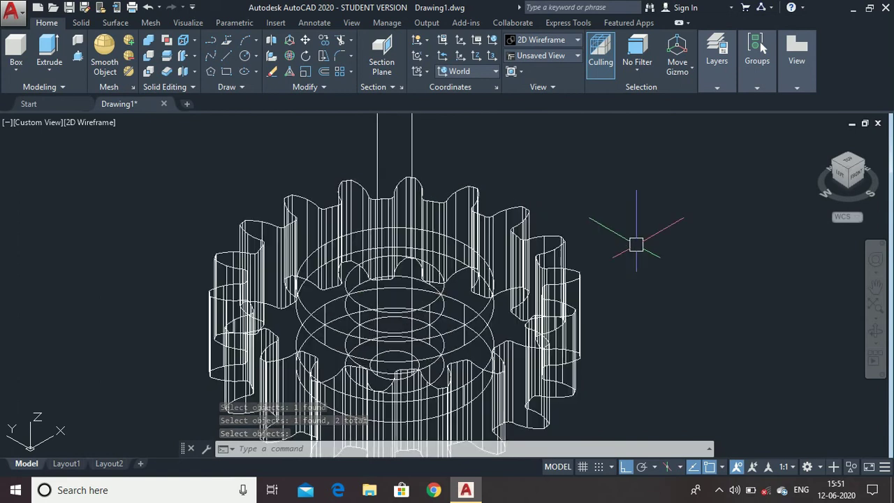
{"action": "type", "text": "s"}
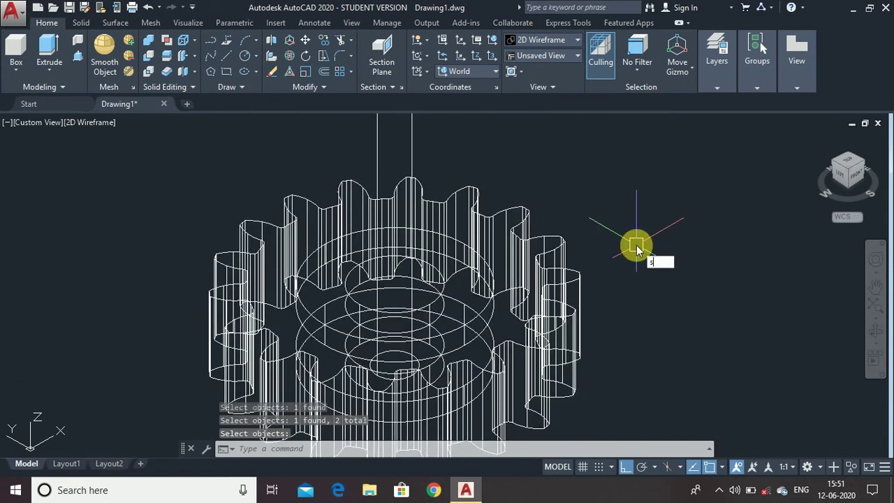
{"action": "type", "text": "ub"}
{"action": "key", "text": "Return"}
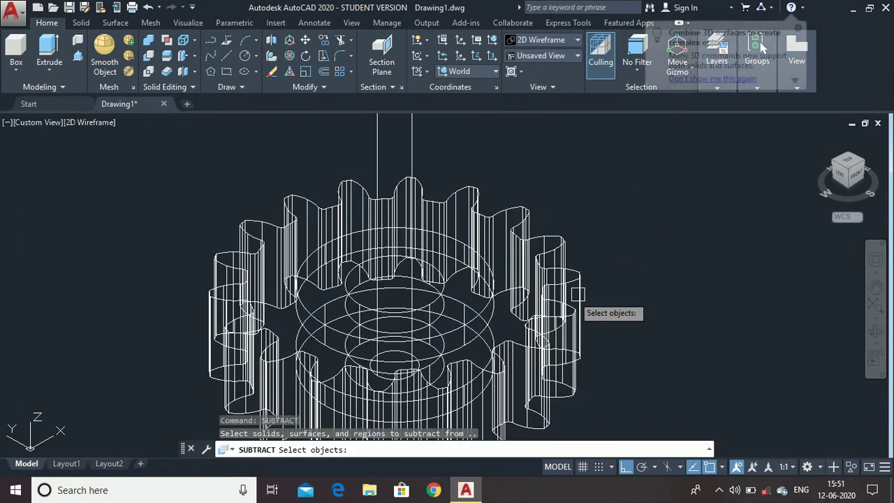
{"action": "left_click", "coordinate": [551, 302]}
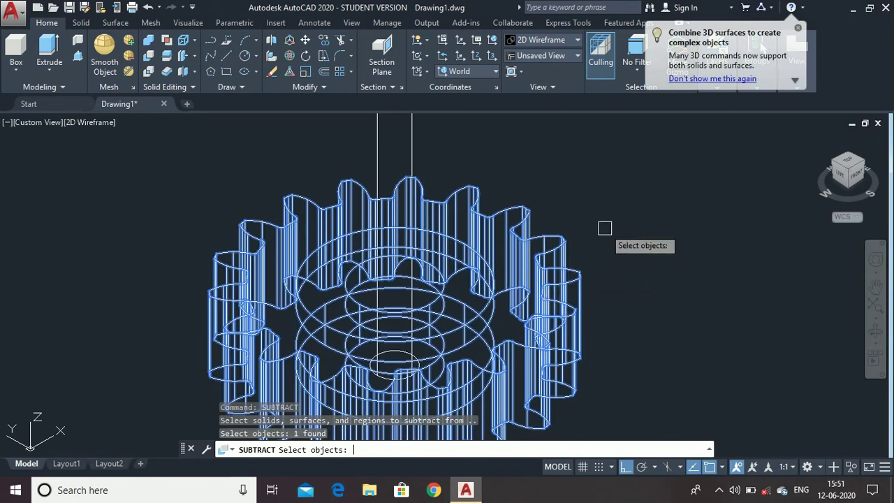
{"action": "key", "text": "Return"}
{"action": "left_click", "coordinate": [412, 149]}
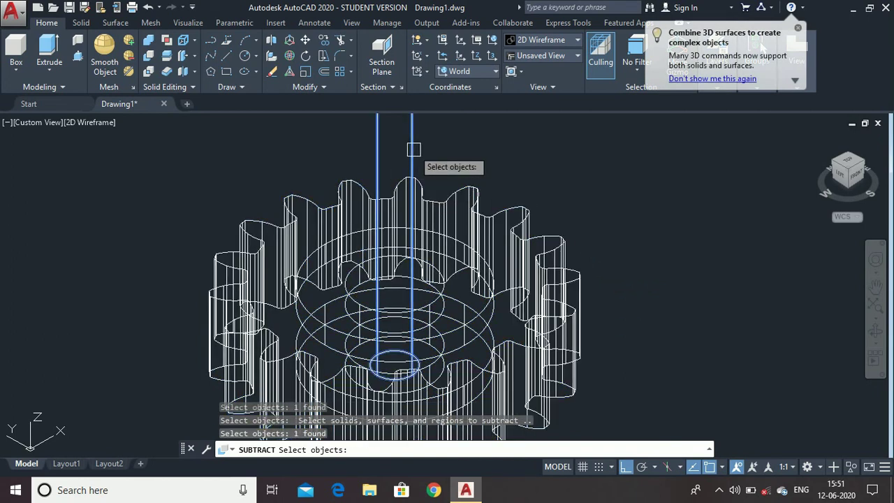
{"action": "key", "text": "Return"}
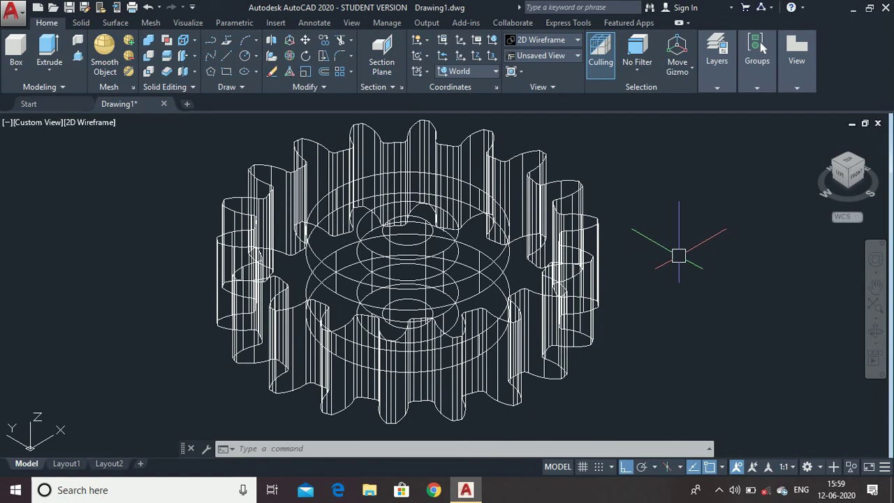
- Set the visual style of the gear view to Shaded with edges
{"action": "left_click", "coordinate": [569, 43]}
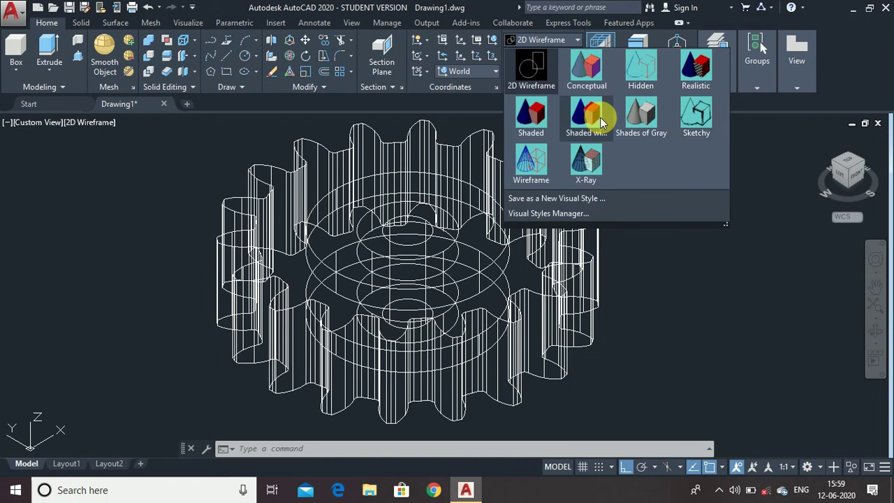
{"action": "left_click", "coordinate": [600, 117]}
{"action": "scroll", "coordinate": [650, 213], "scroll_direction": "down", "scroll_amount": 4}
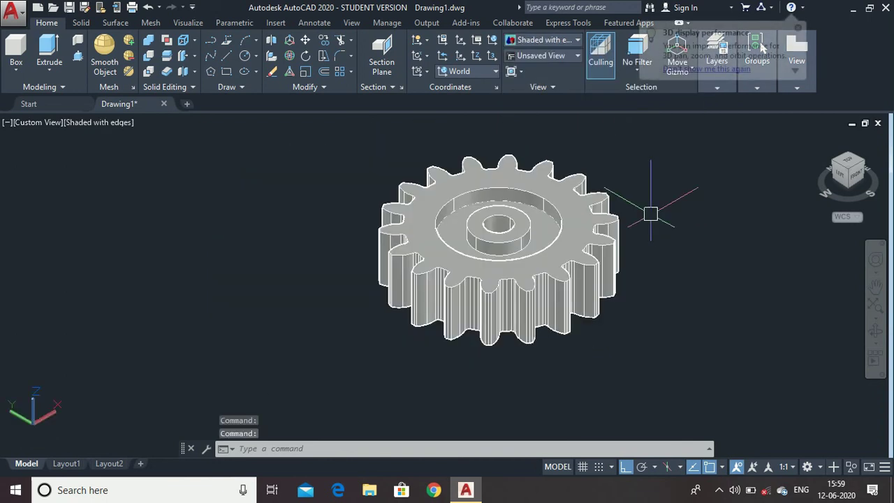
- Inspect the finished gear up close and from the SE Isometric and NW Isometric viewpoints
{"action": "scroll", "coordinate": [717, 185], "scroll_direction": "up", "scroll_amount": 3}
{"action": "scroll", "coordinate": [683, 219], "scroll_direction": "down", "scroll_amount": 2}
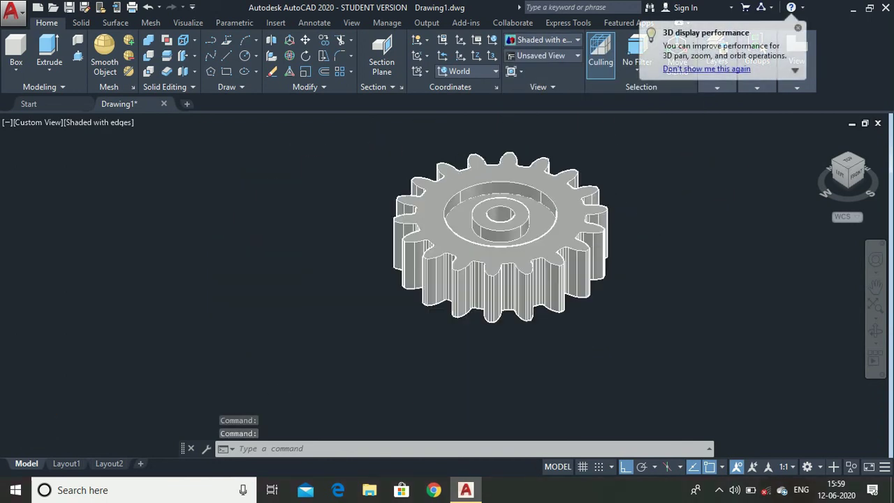
{"action": "scroll", "coordinate": [658, 170], "scroll_direction": "up", "scroll_amount": 2}
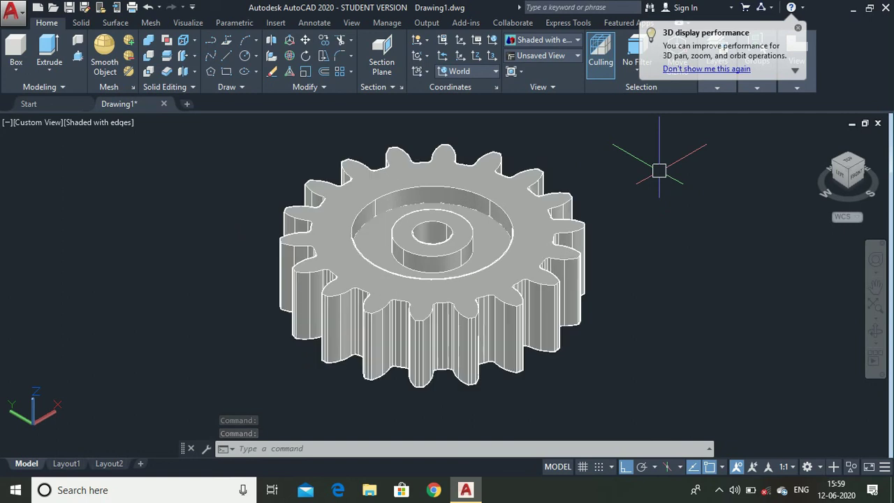
{"action": "left_click", "coordinate": [866, 164]}
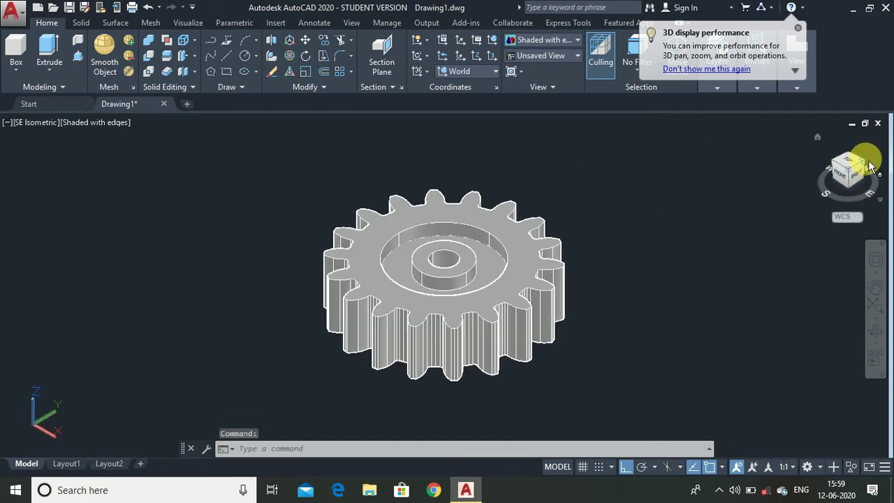
{"action": "left_click", "coordinate": [856, 160]}
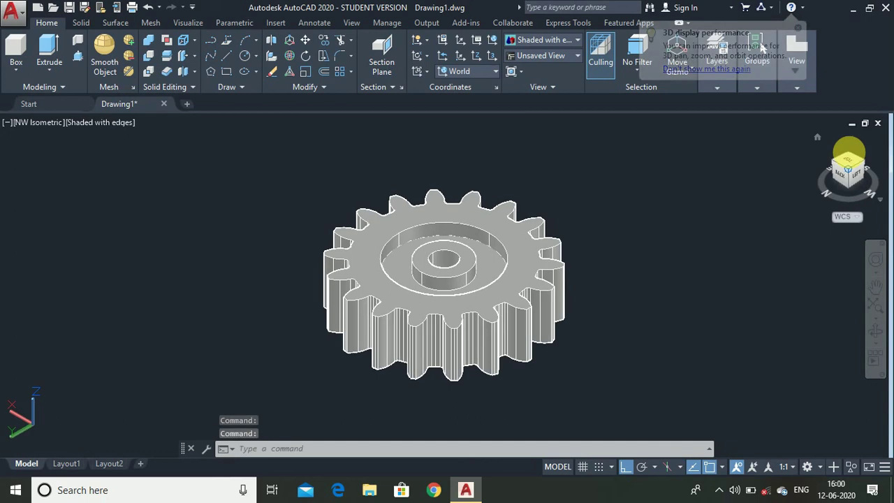